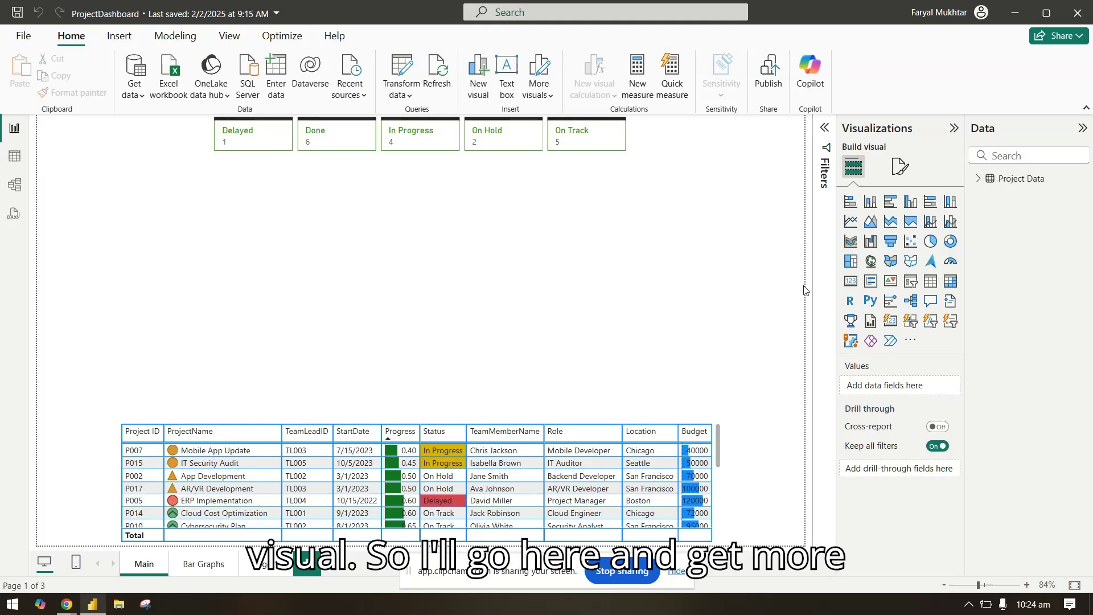
Step: Bring up the custom visuals marketplace via Get more visuals in the Visualizations pane
left_click(910, 340)
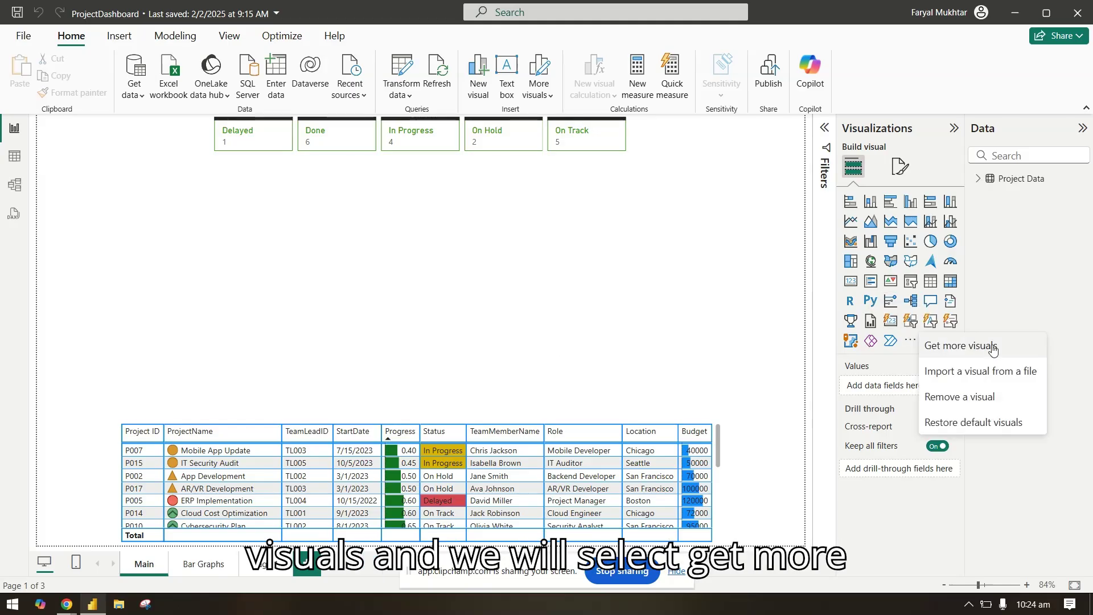
left_click(961, 346)
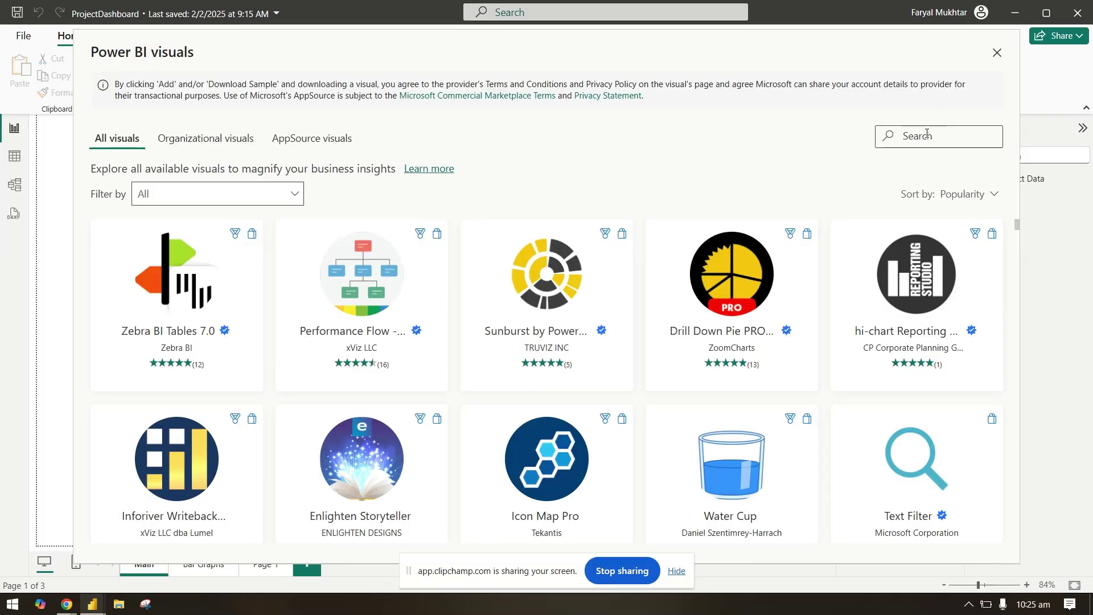
type("sc")
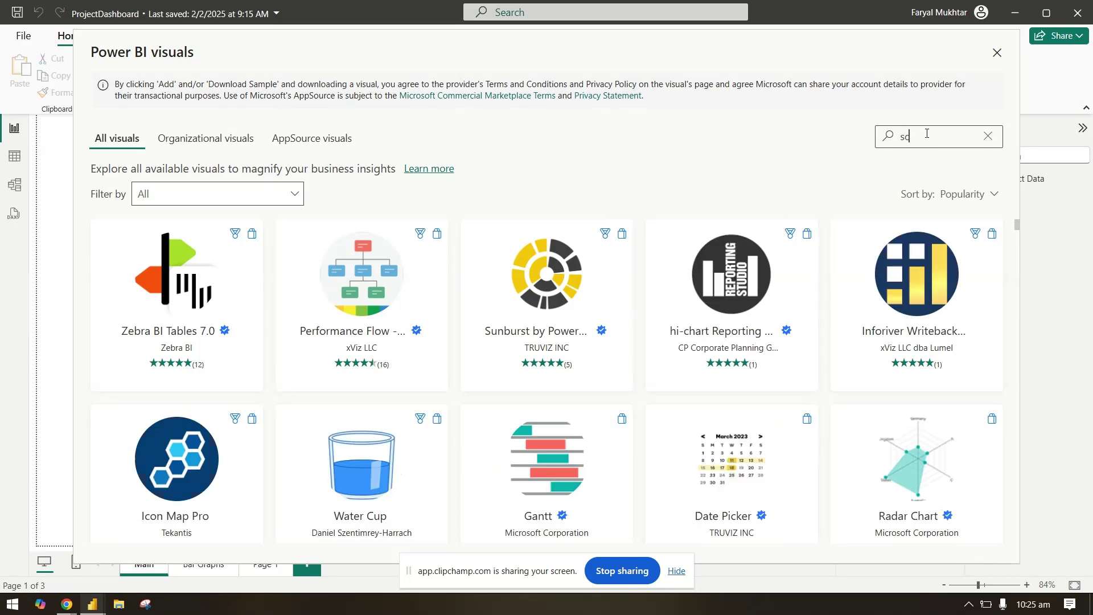
type("ro")
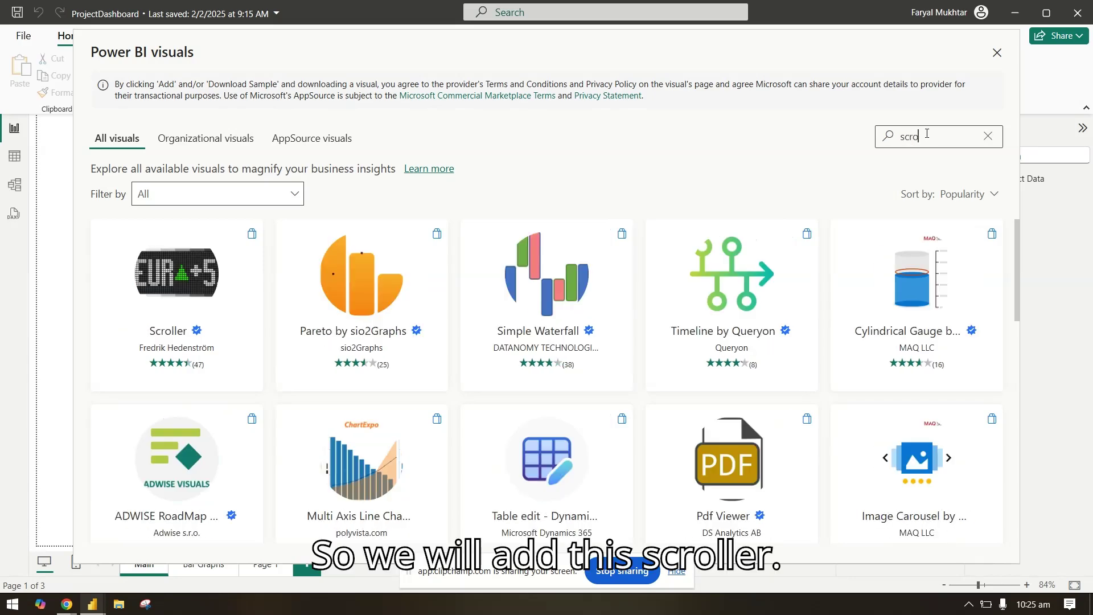
mouse_move(177, 306)
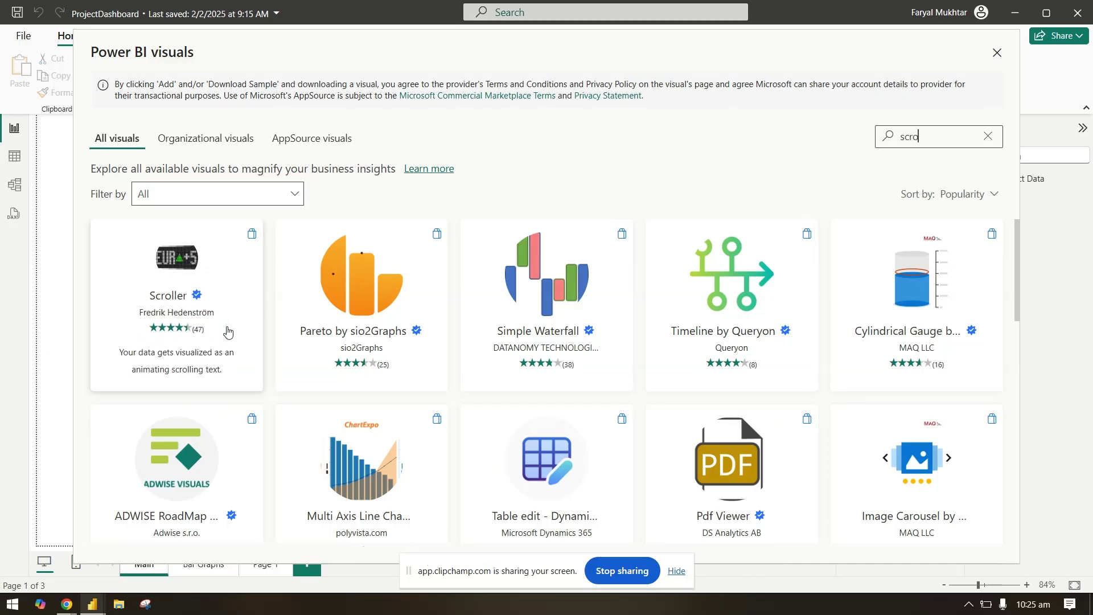
Step: Find the Scroller visual by searching 'scro' and view its details page
left_click(228, 332)
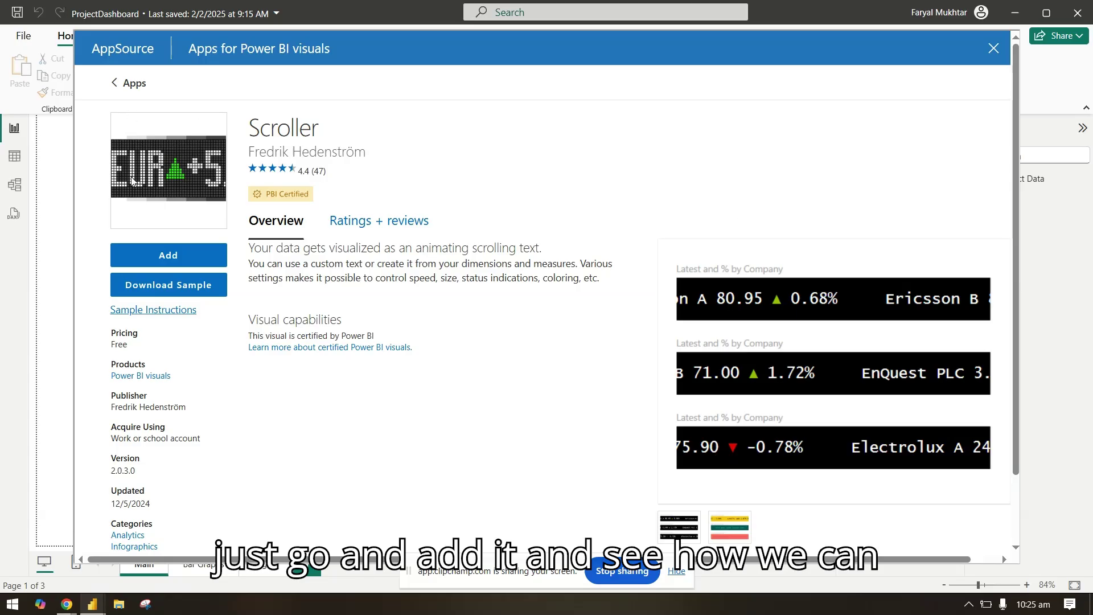
Step: Import the Scroller custom visual into the report from its AppSource page
left_click(180, 250)
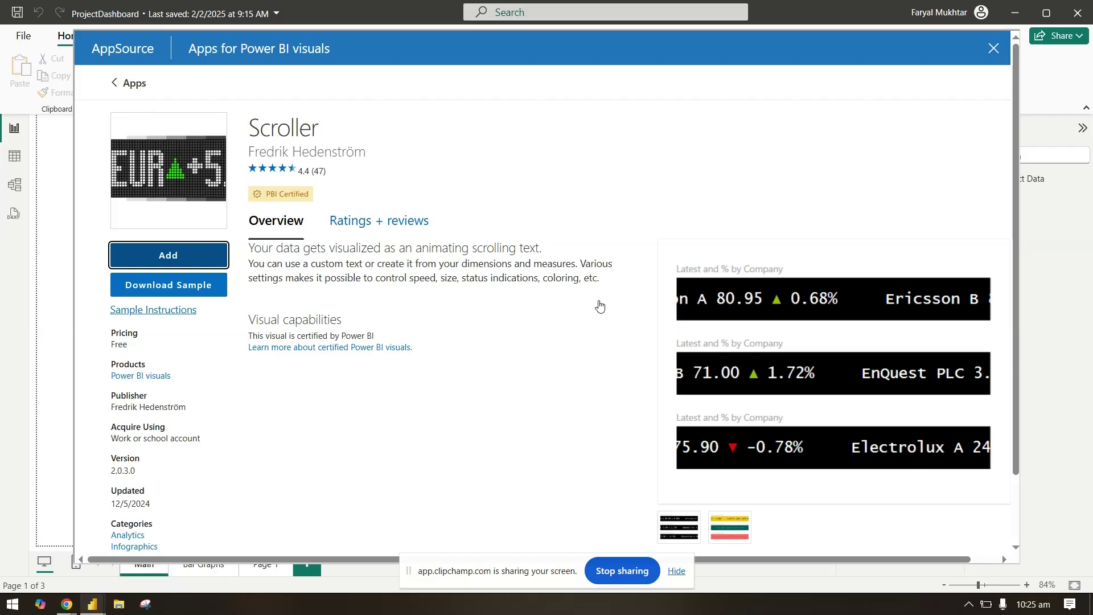
left_click(225, 260)
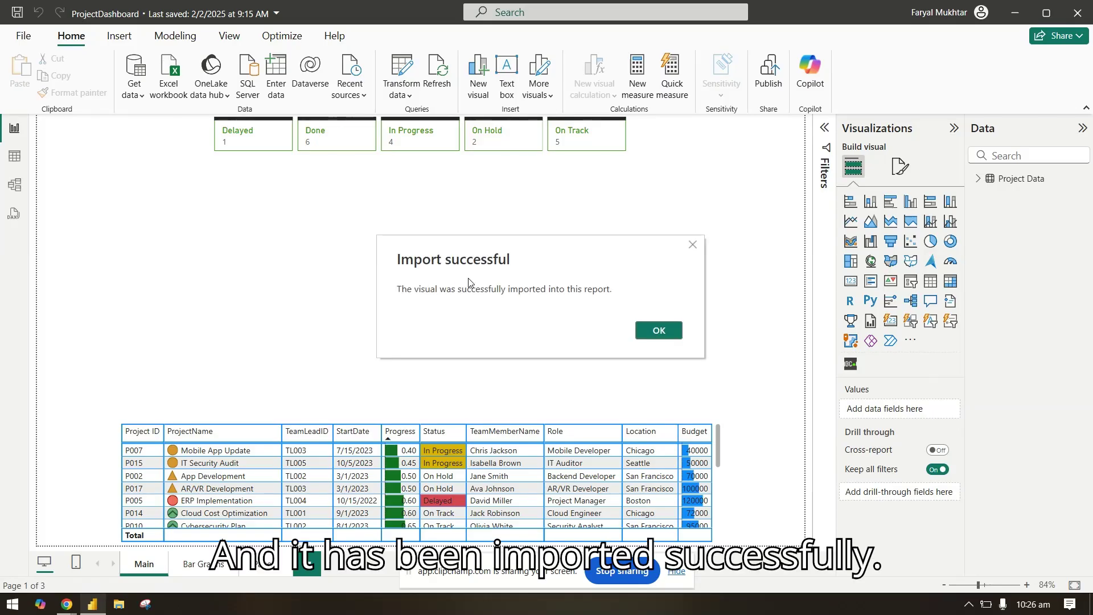
Step: Dismiss the import confirmation, place an empty Scroller visual, and expand Project Data fields
left_click(664, 332)
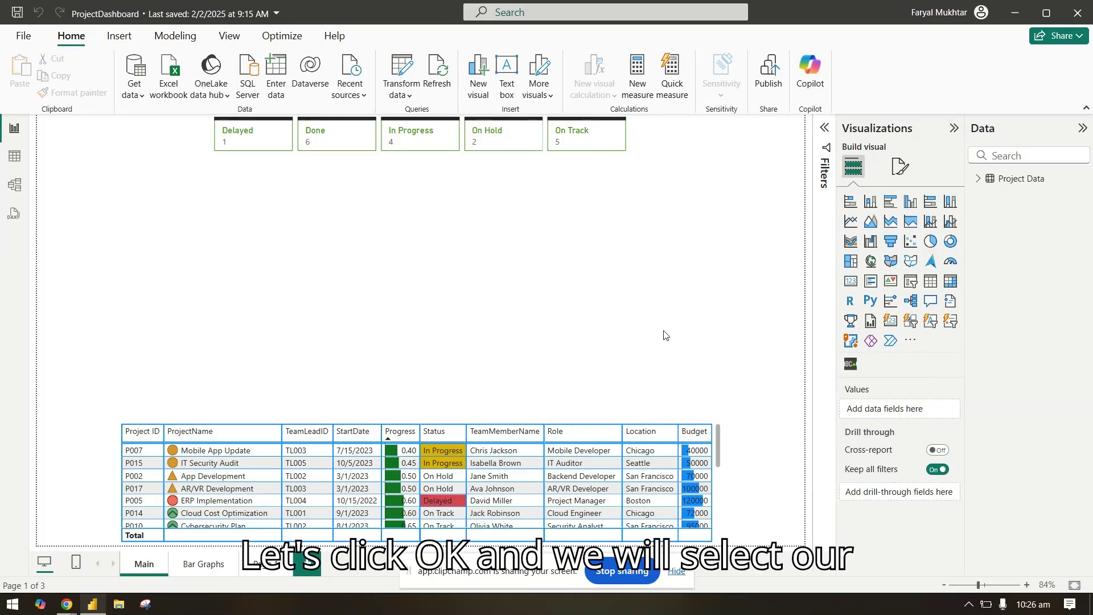
left_click(850, 365)
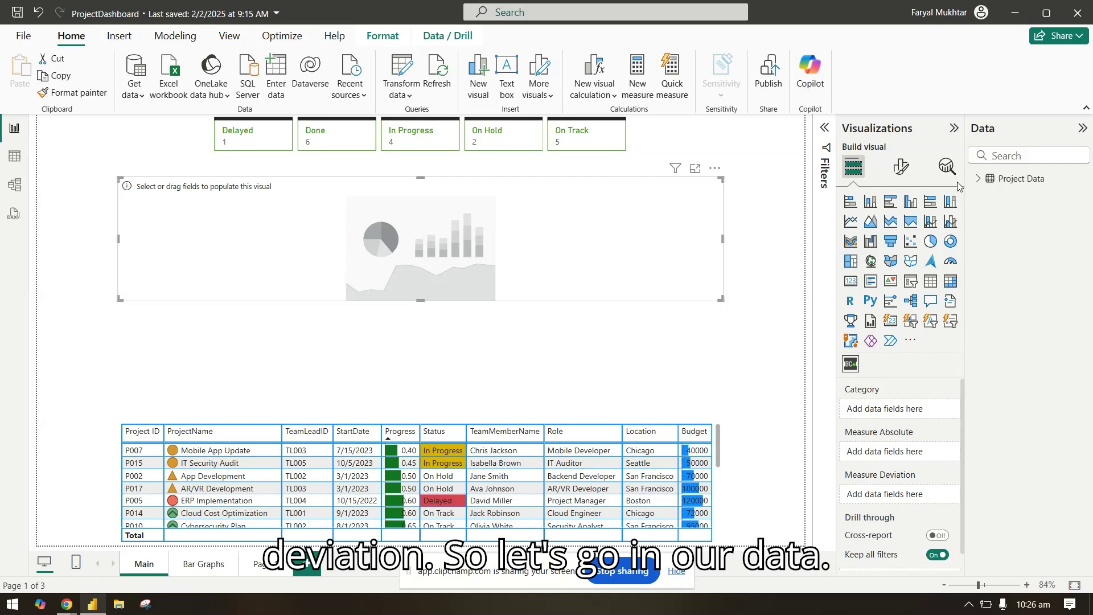
left_click(979, 179)
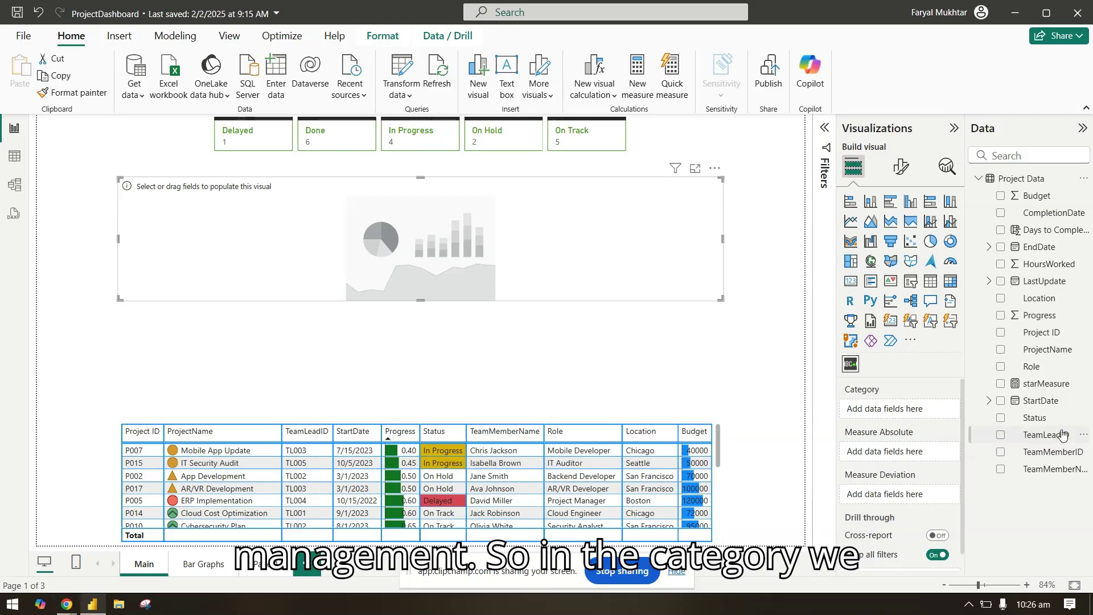
Step: Use Status as category and Count of Project ID as absolute measure, resizing the ticker
left_click_drag(1051, 420, 927, 412)
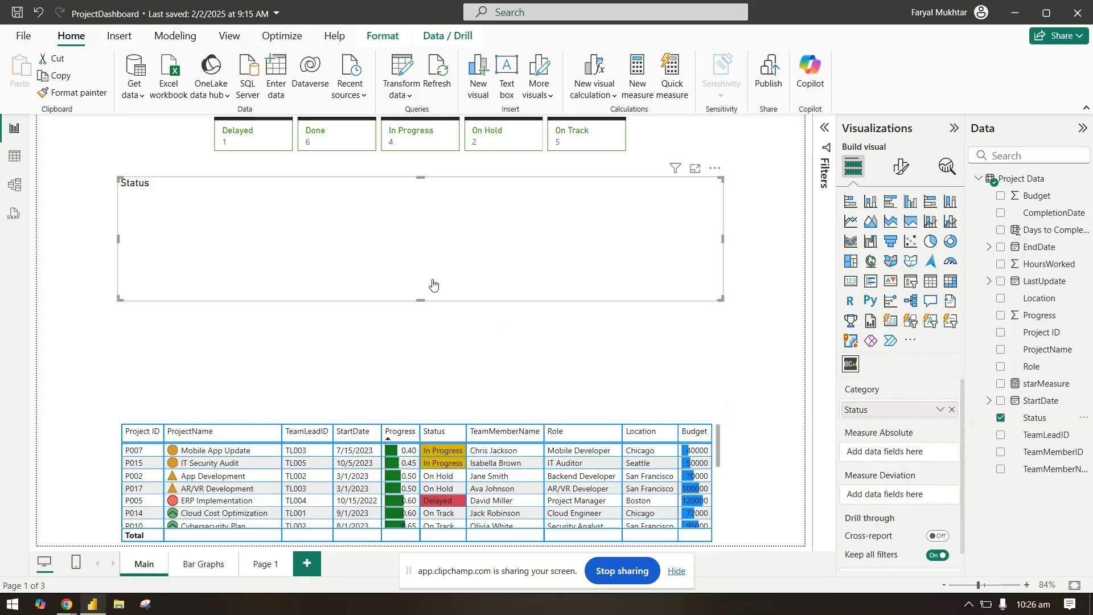
left_click_drag(432, 284, 547, 334)
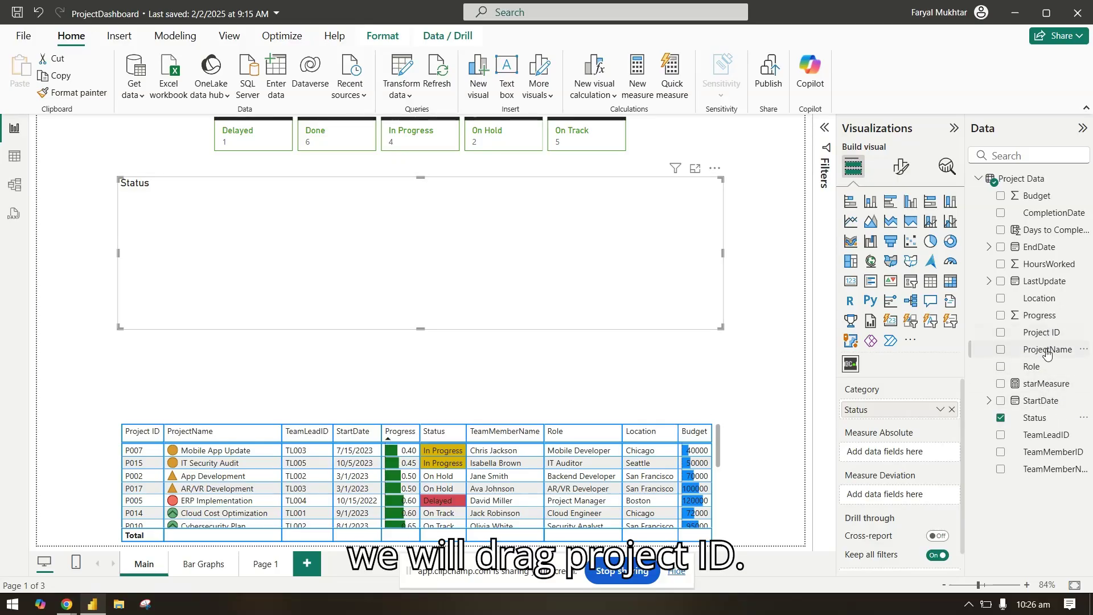
left_click_drag(1044, 333, 918, 452)
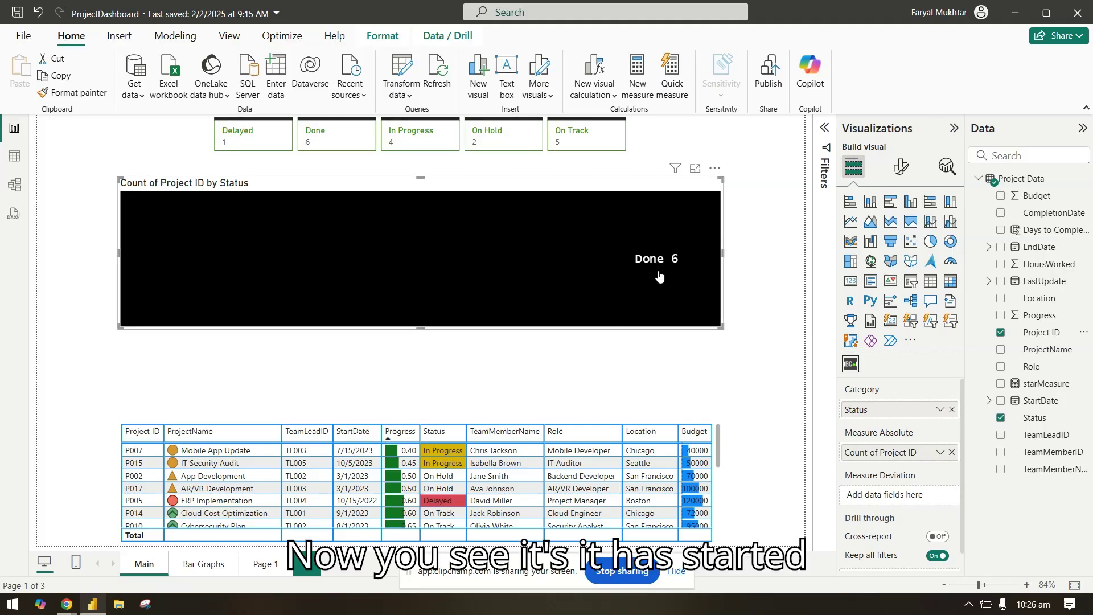
left_click_drag(420, 181, 416, 233)
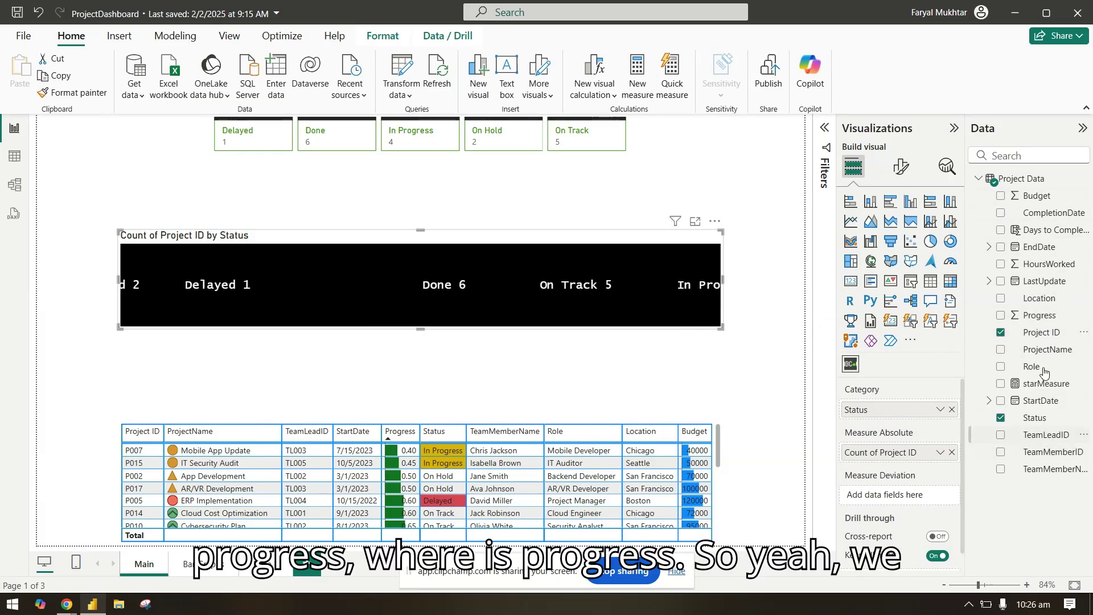
Step: Add Average of Progress as the deviation measure and shorten the ticker
left_click_drag(1039, 314, 918, 497)
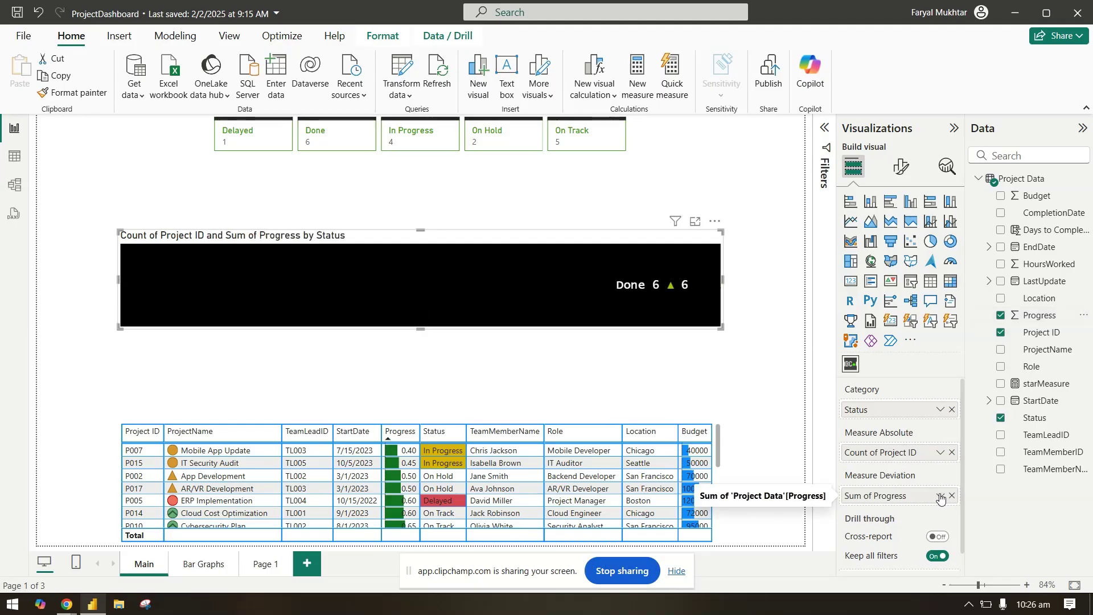
left_click(939, 496)
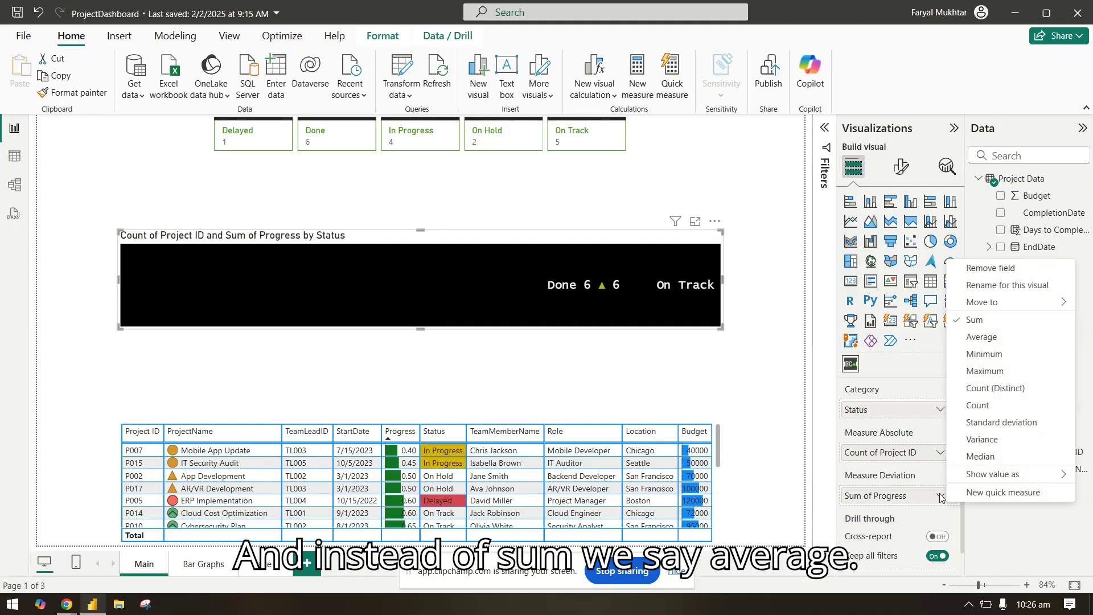
left_click(973, 338)
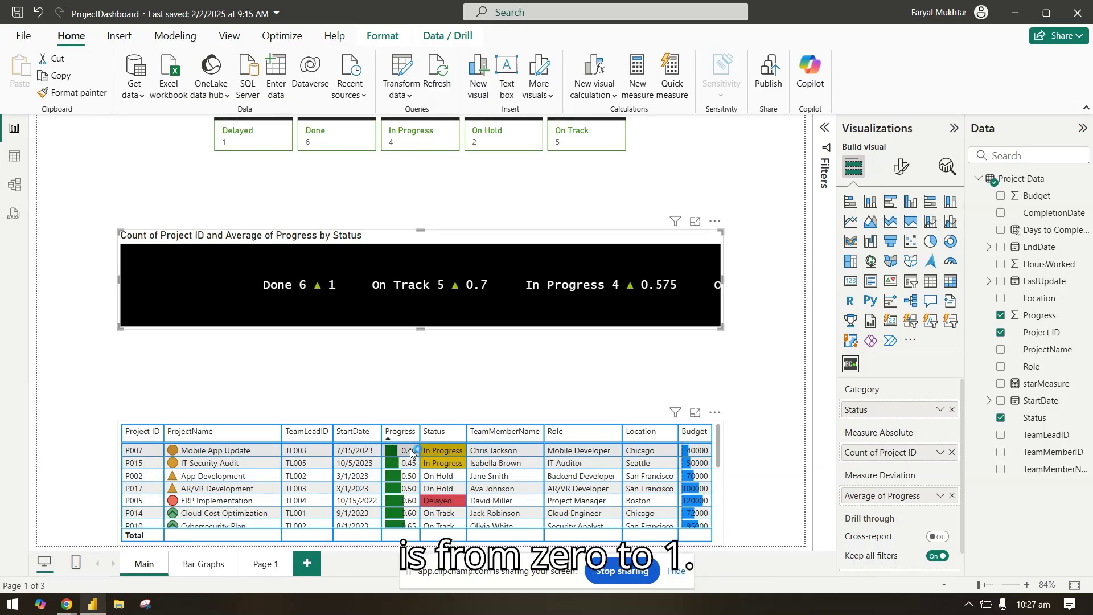
scroll(408, 487, "down", 5)
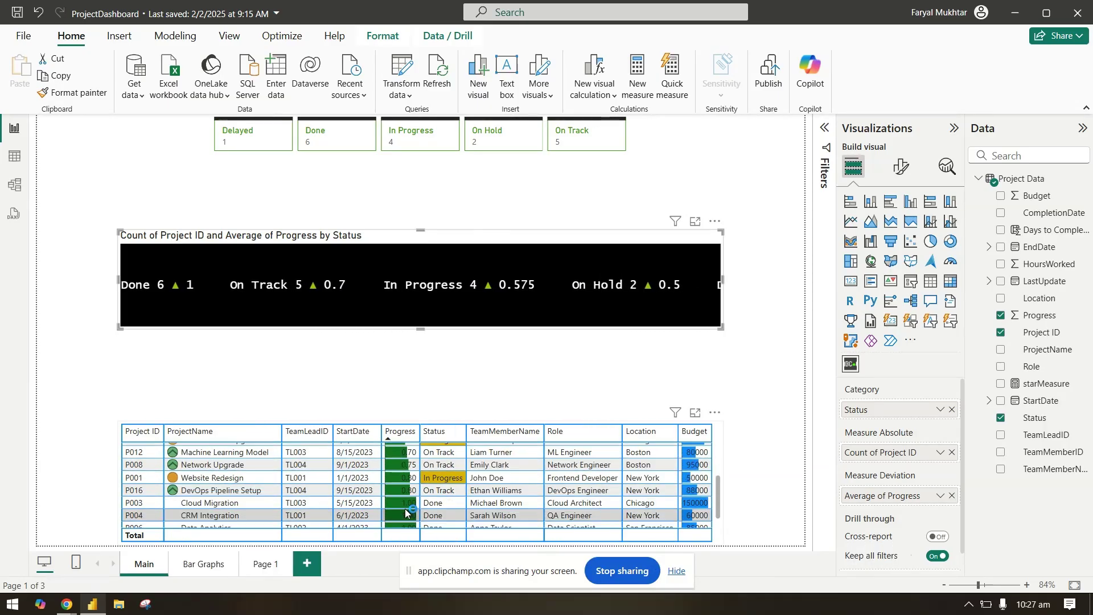
scroll(405, 511, "down", 2)
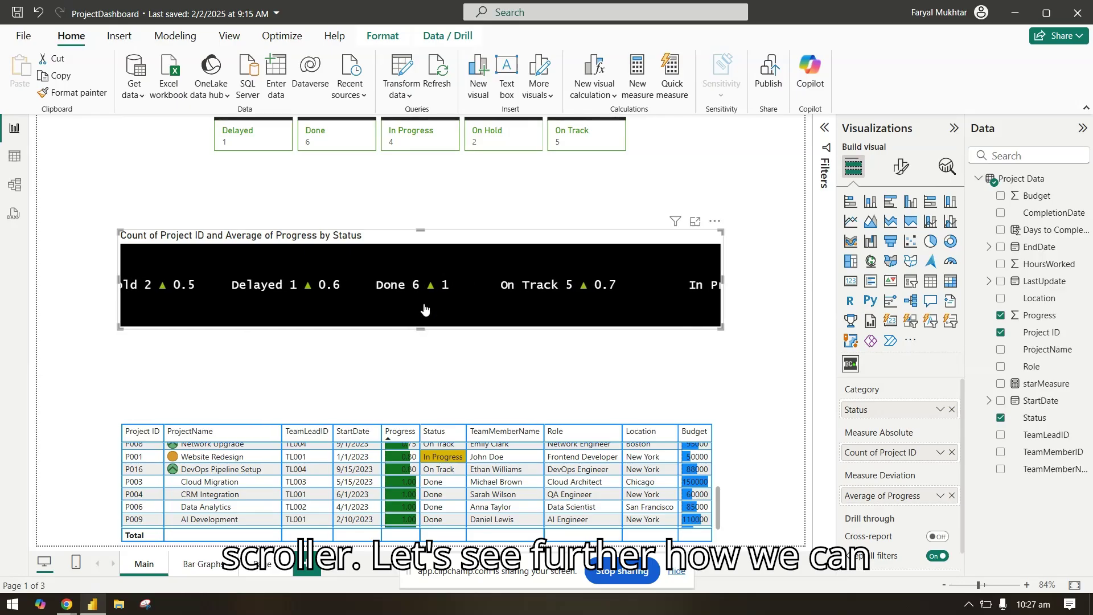
left_click_drag(420, 328, 423, 287)
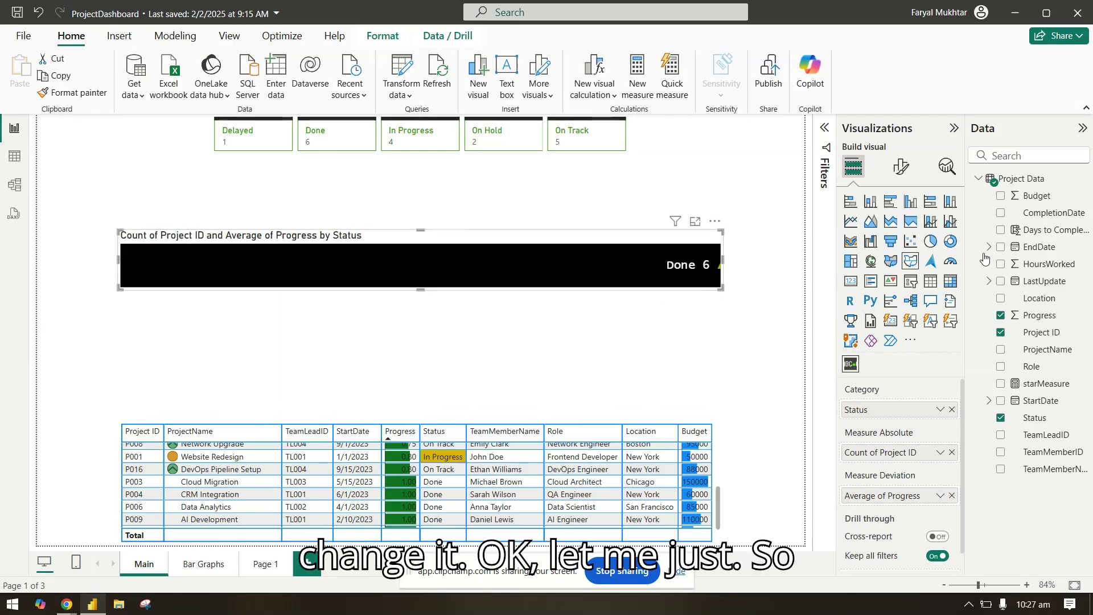
Step: Turn on automatic font sizing in Scroller formatting and shrink the ticker to a thin band
left_click(901, 166)
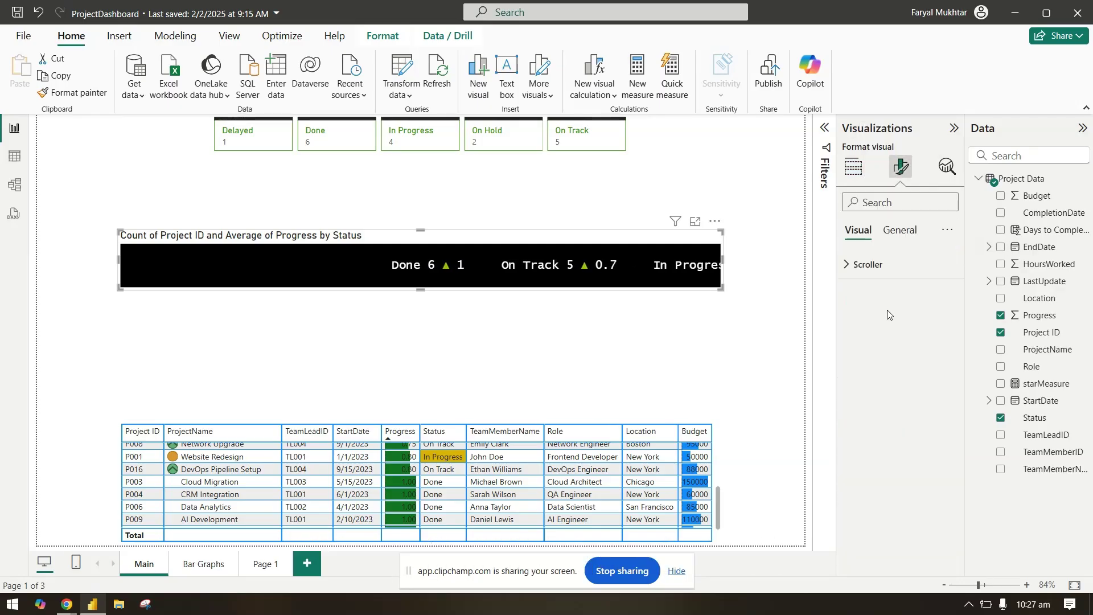
left_click(854, 267)
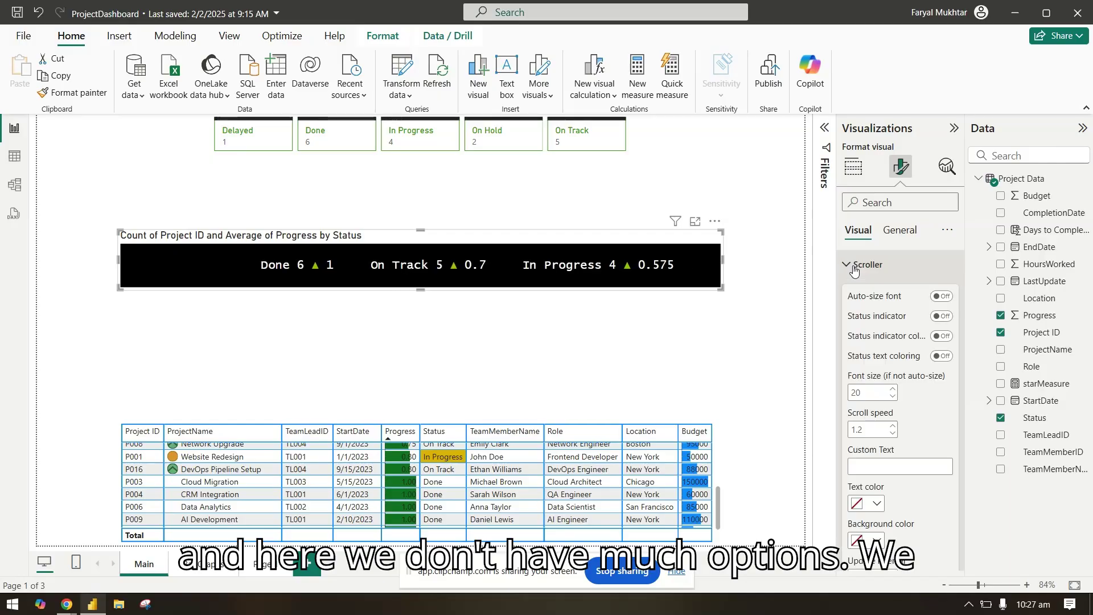
left_click(940, 296)
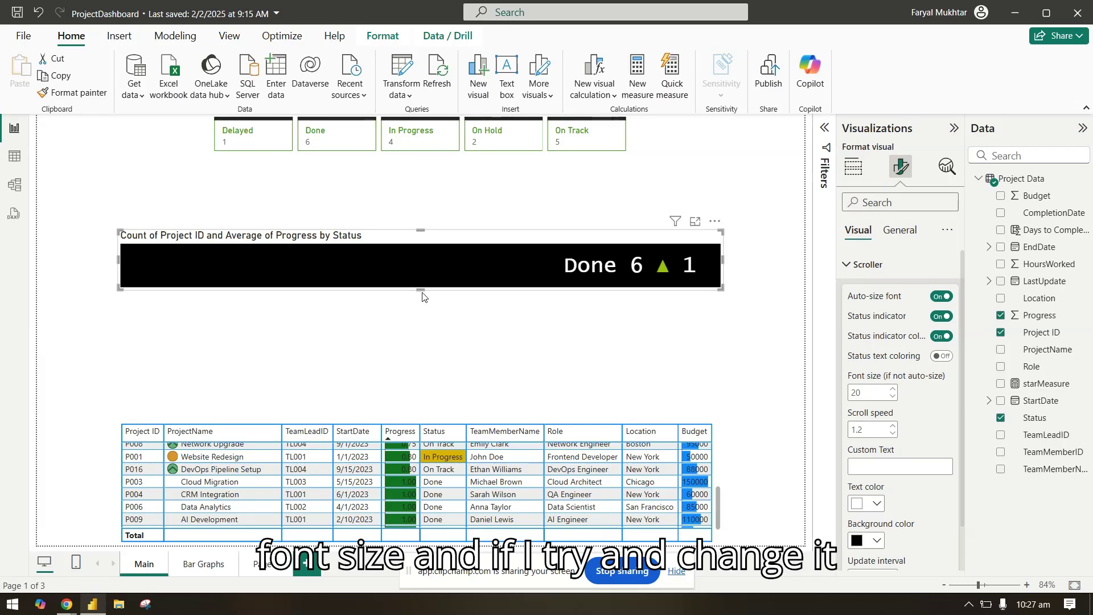
left_click_drag(422, 297, 422, 272)
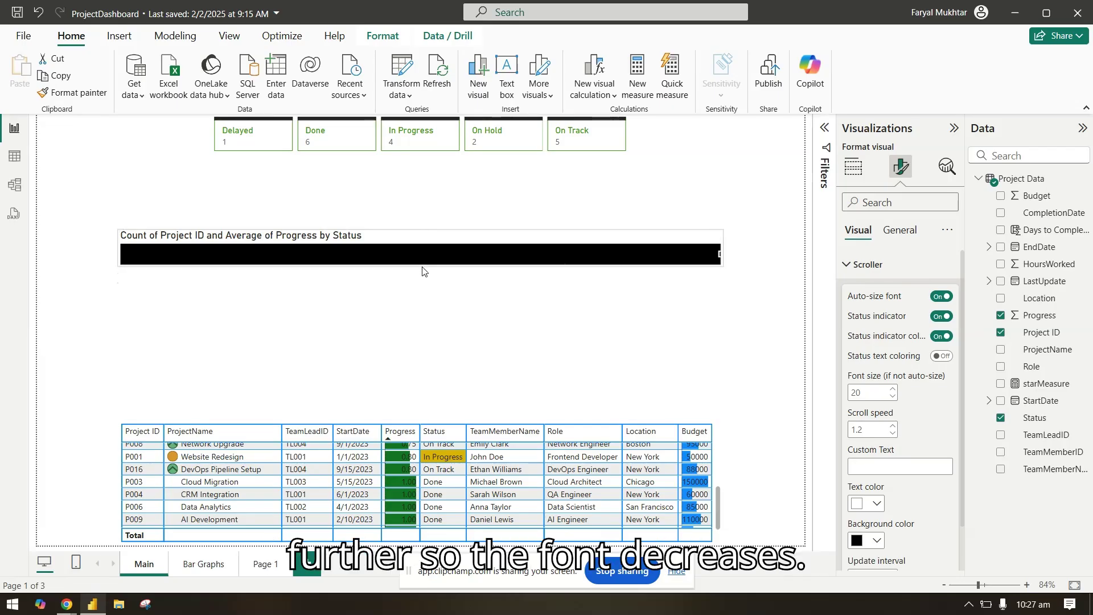
left_click_drag(422, 272, 422, 265)
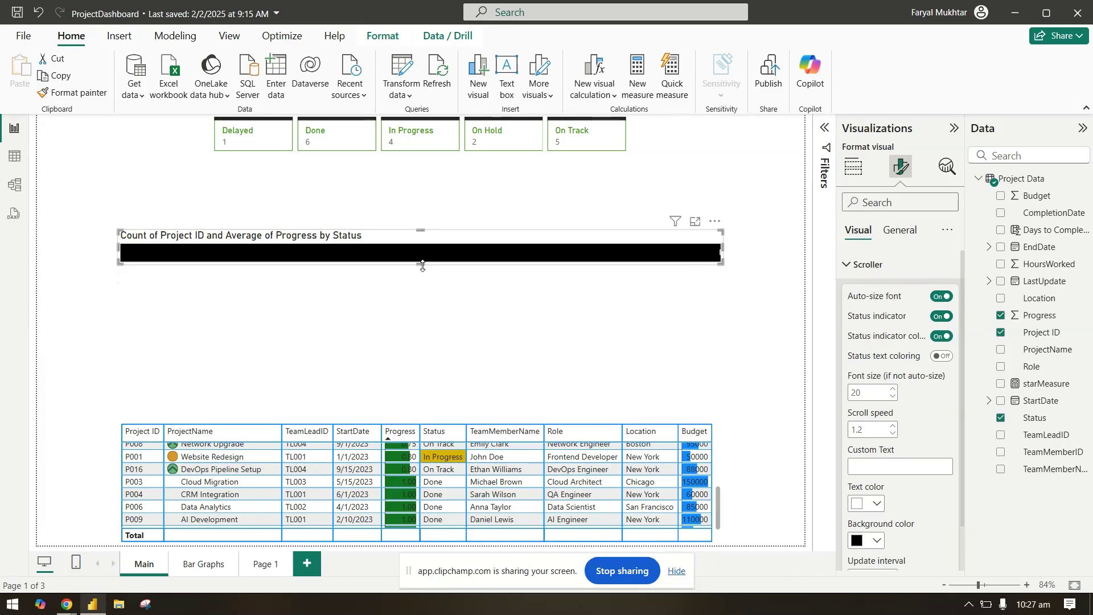
Step: Toggle status indicator arrows and their colouring off and on, leaving status text uncoloured
left_click(940, 317)
left_click(939, 316)
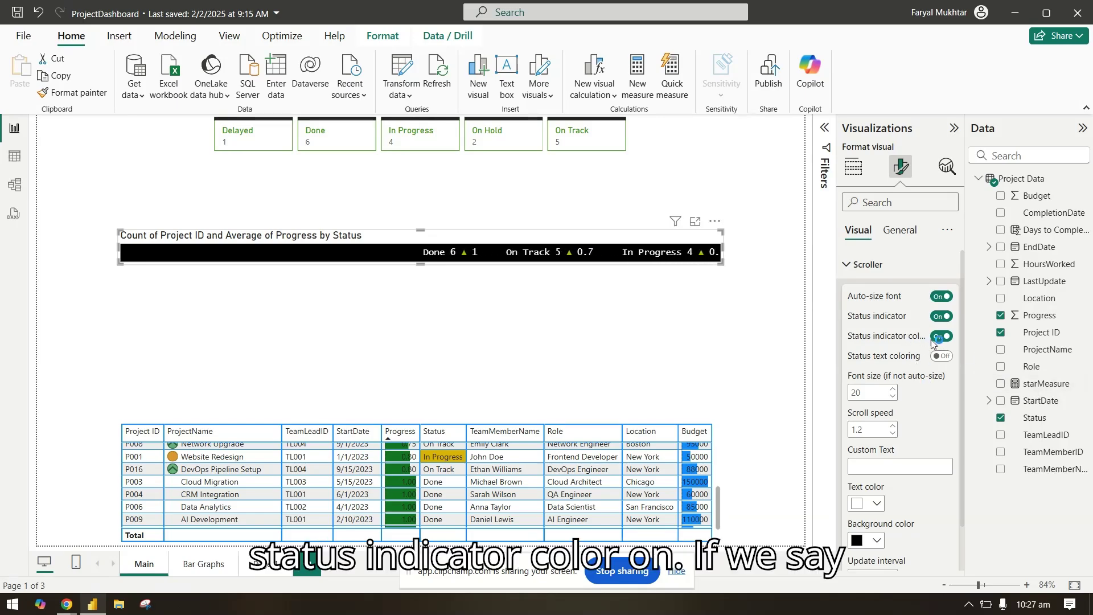
left_click(940, 336)
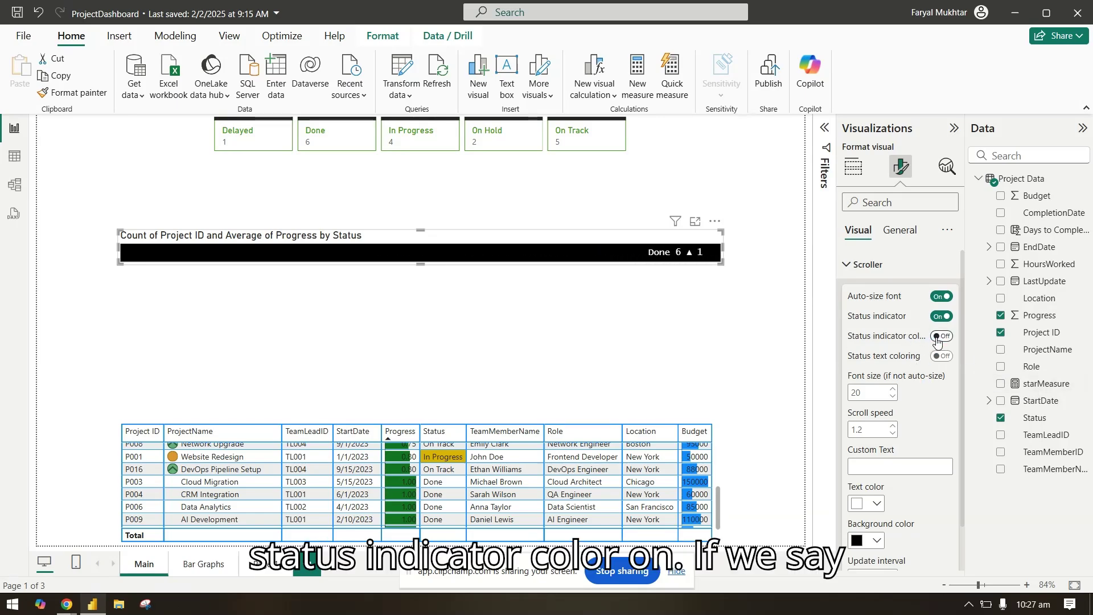
left_click(940, 336)
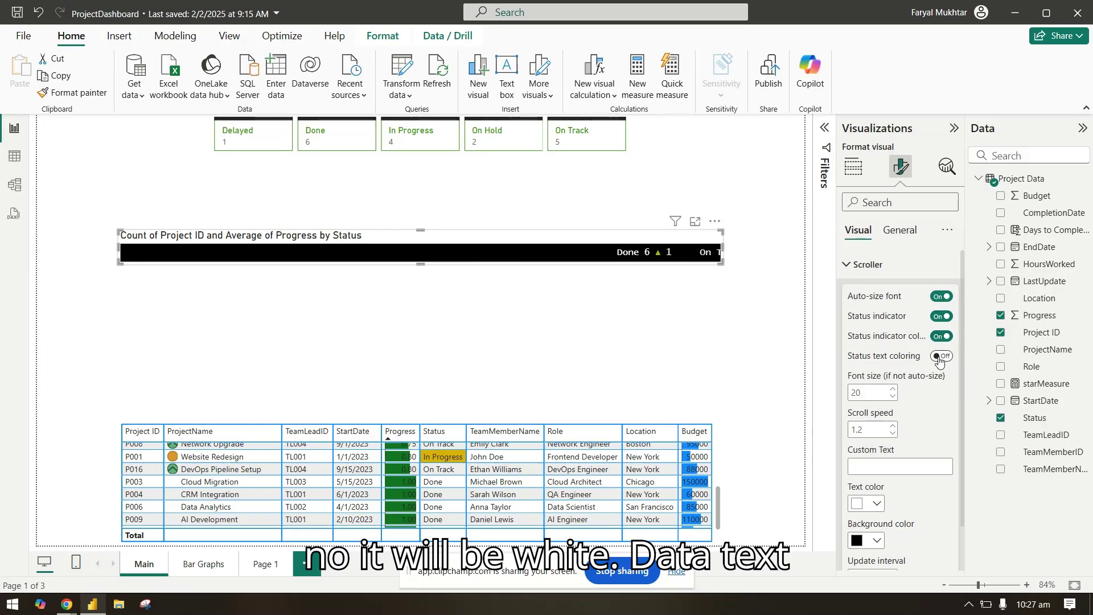
left_click(939, 357)
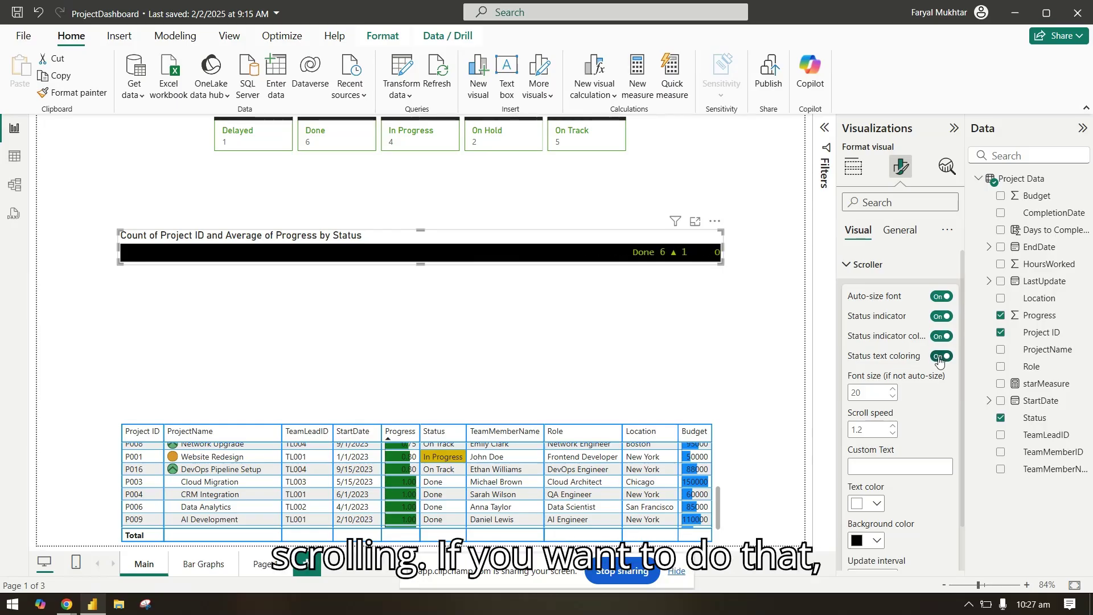
left_click(939, 356)
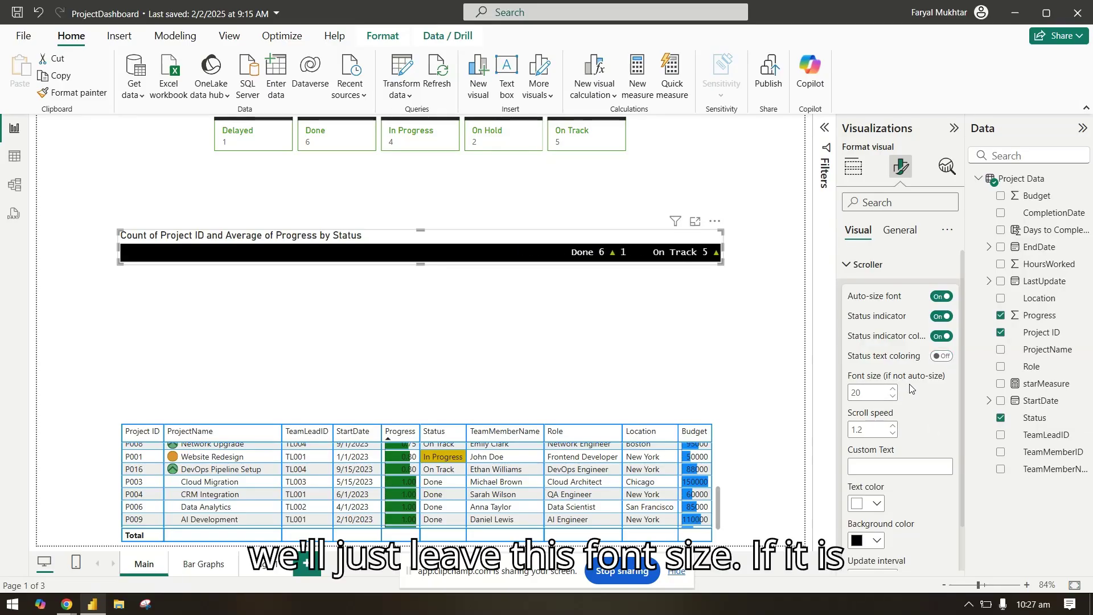
scroll(920, 397, "down", 1)
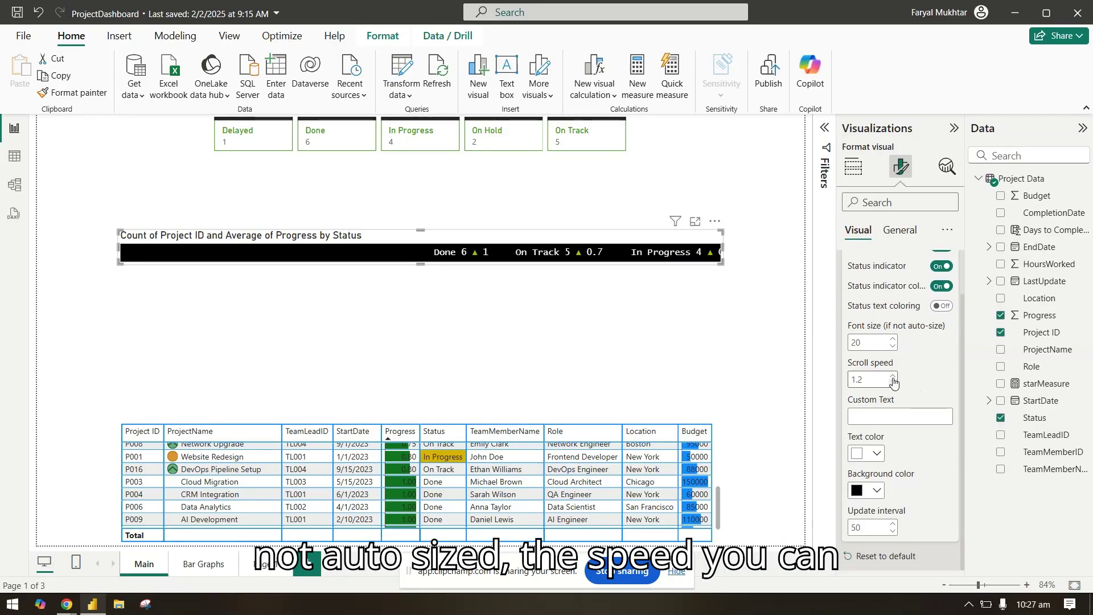
Step: Set scroll speed to 2, preview custom text 'test', then clear it
left_click(893, 376)
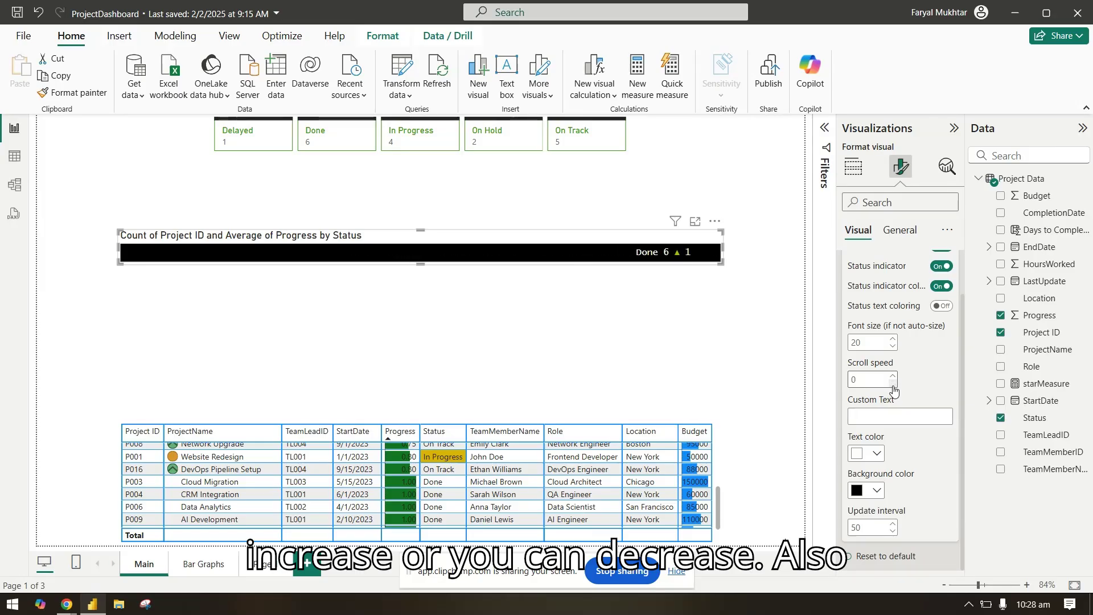
left_click(892, 383)
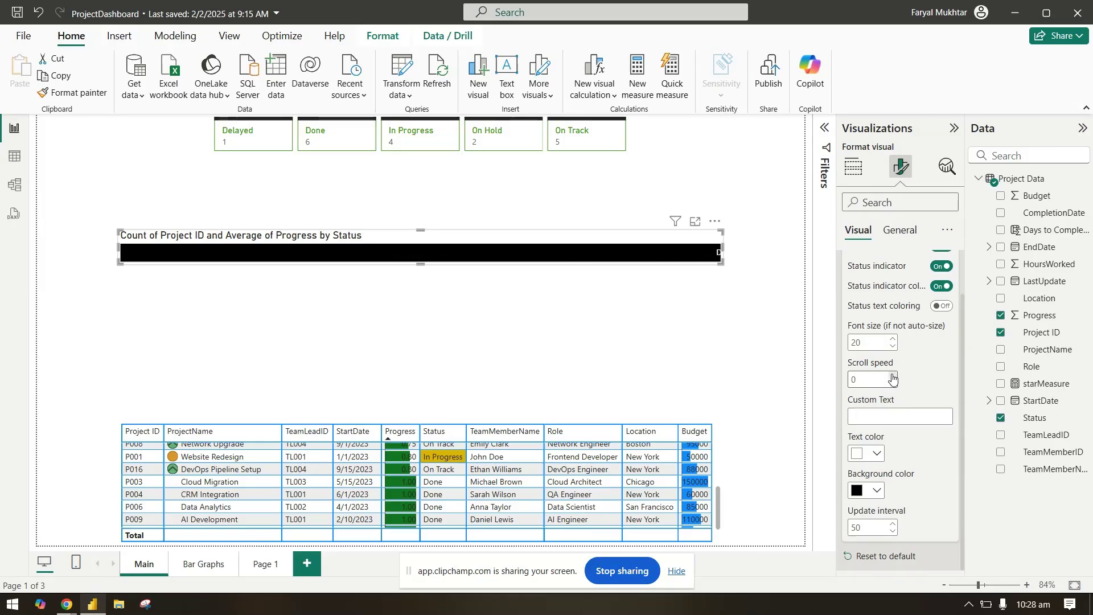
left_click(893, 376)
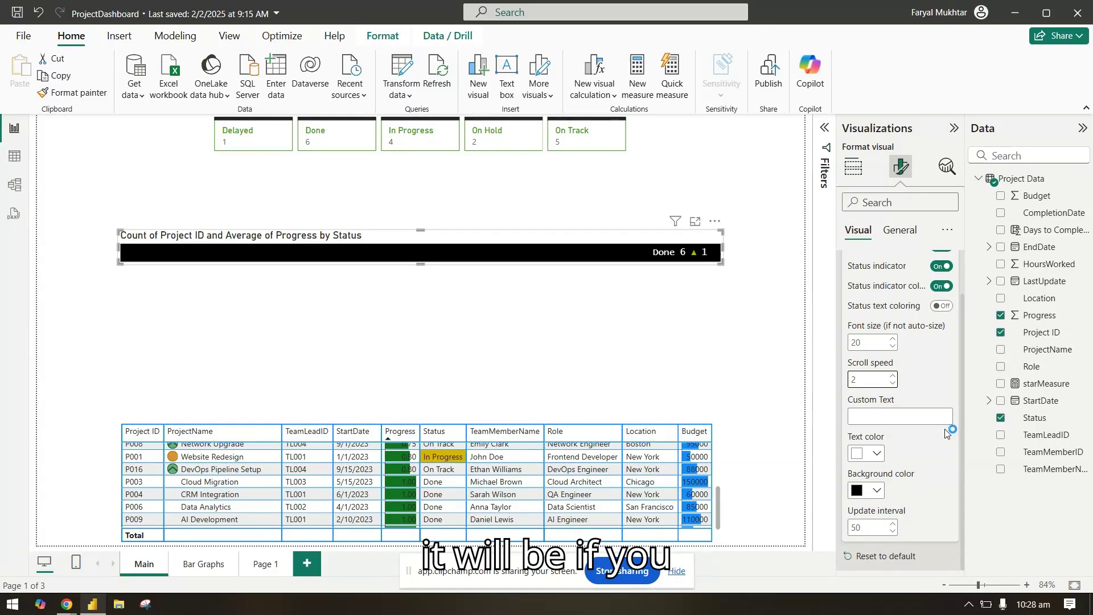
left_click(913, 414)
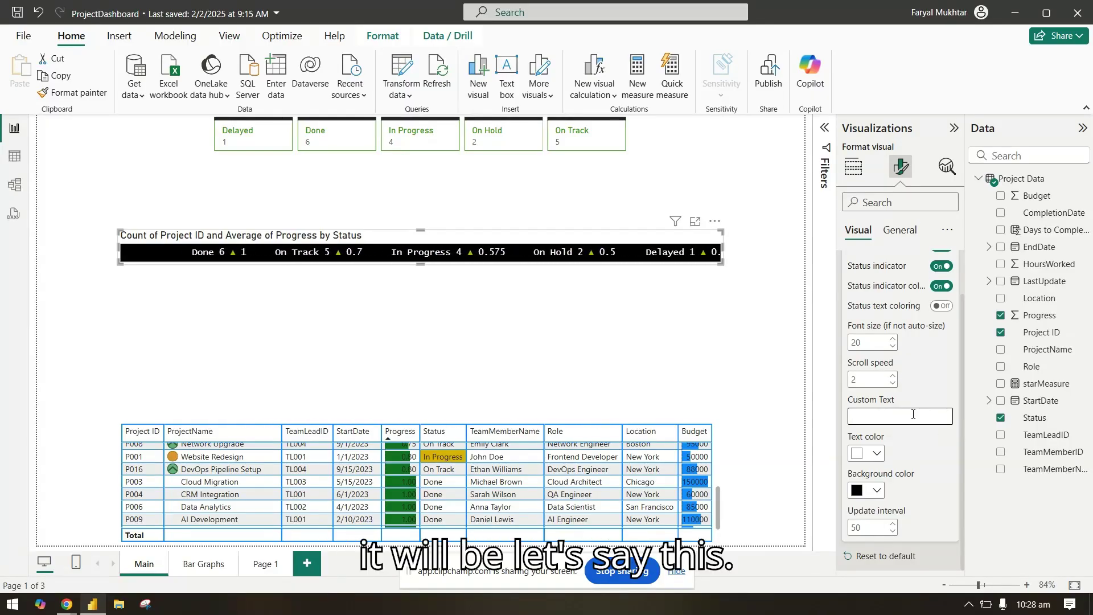
type("tes")
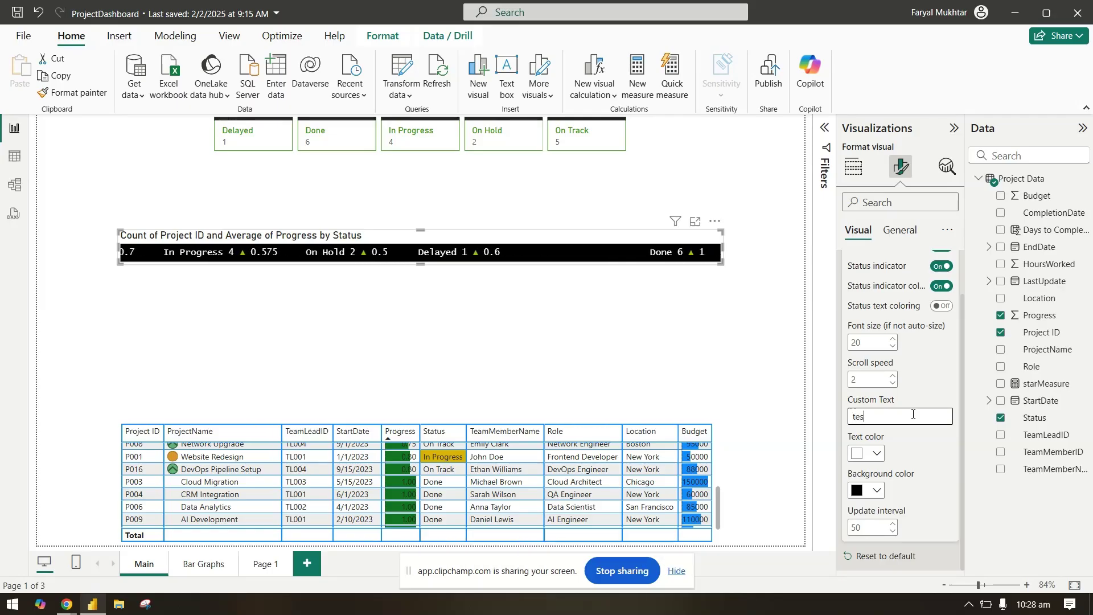
type("t")
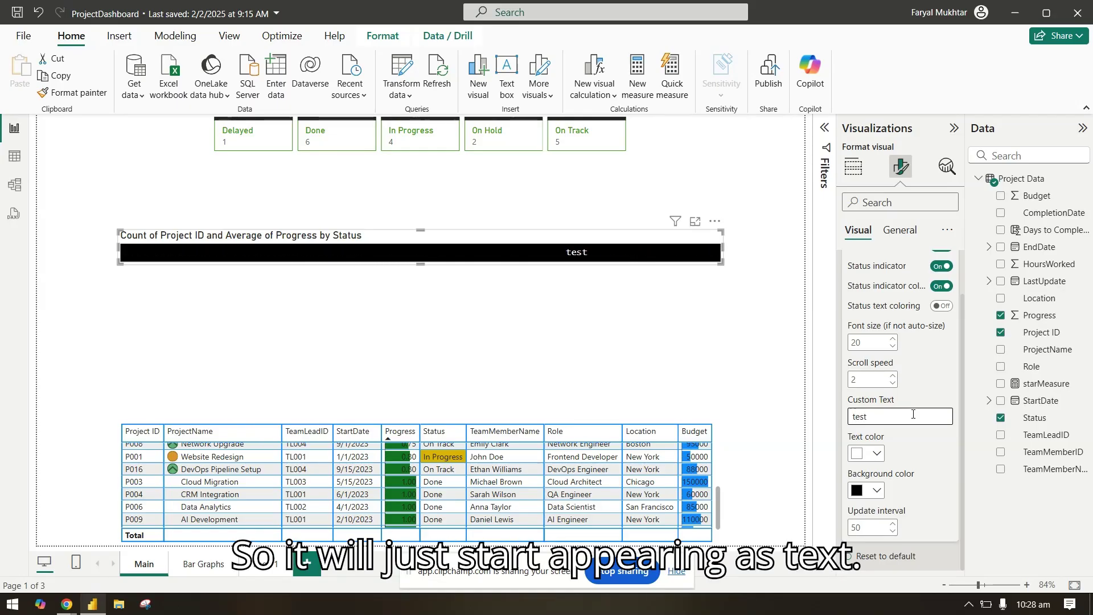
key("BackSpace")
key("BackSpace")
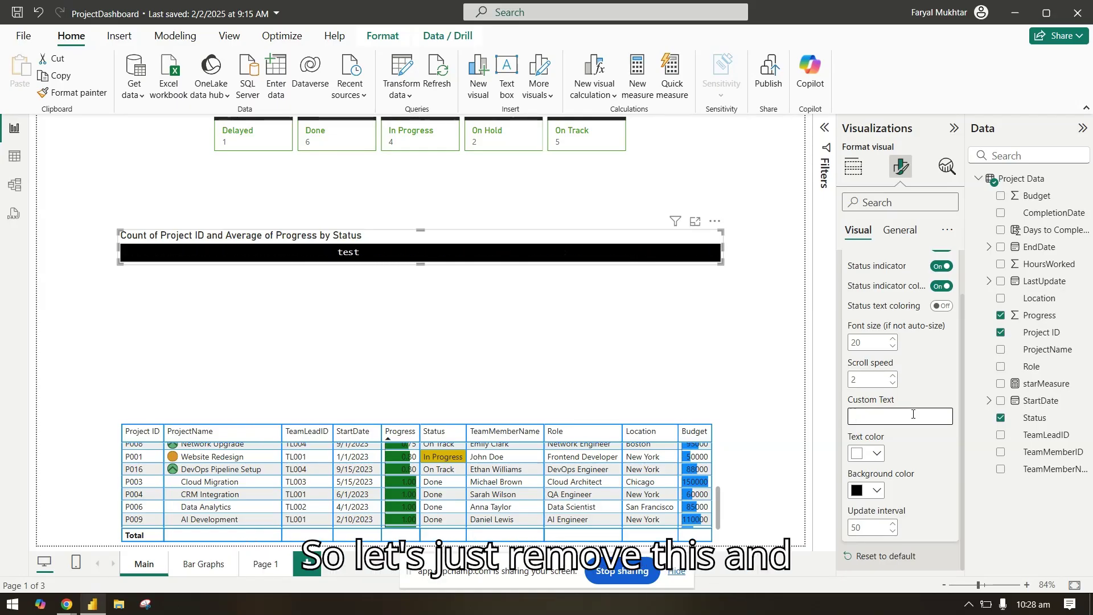
Step: Lower the scroll speed to 1 and make the ticker background blue
left_click(892, 382)
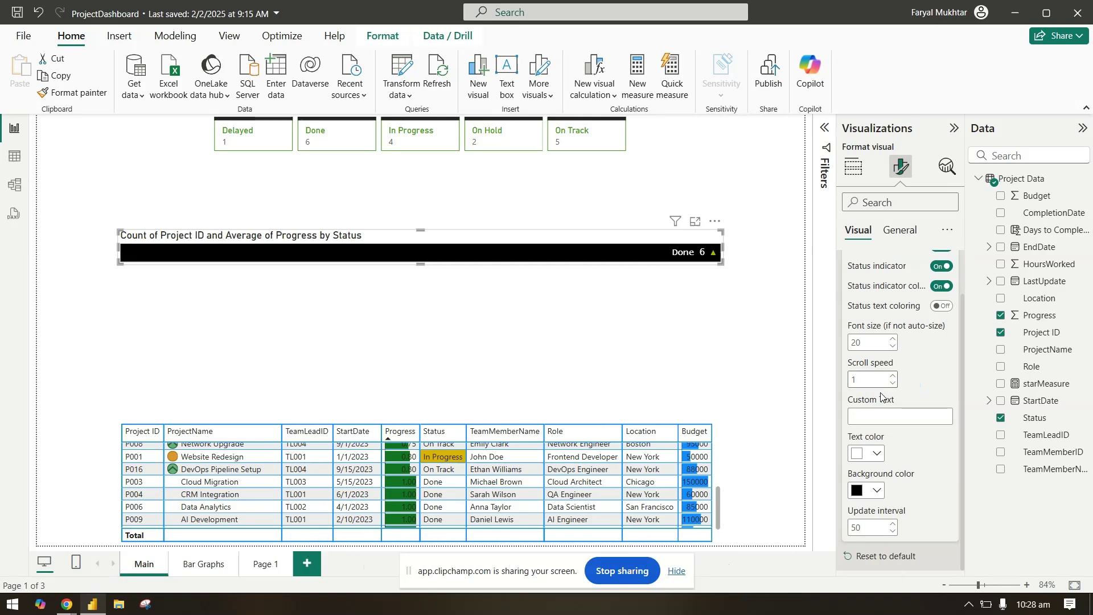
left_click(882, 494)
left_click(903, 431)
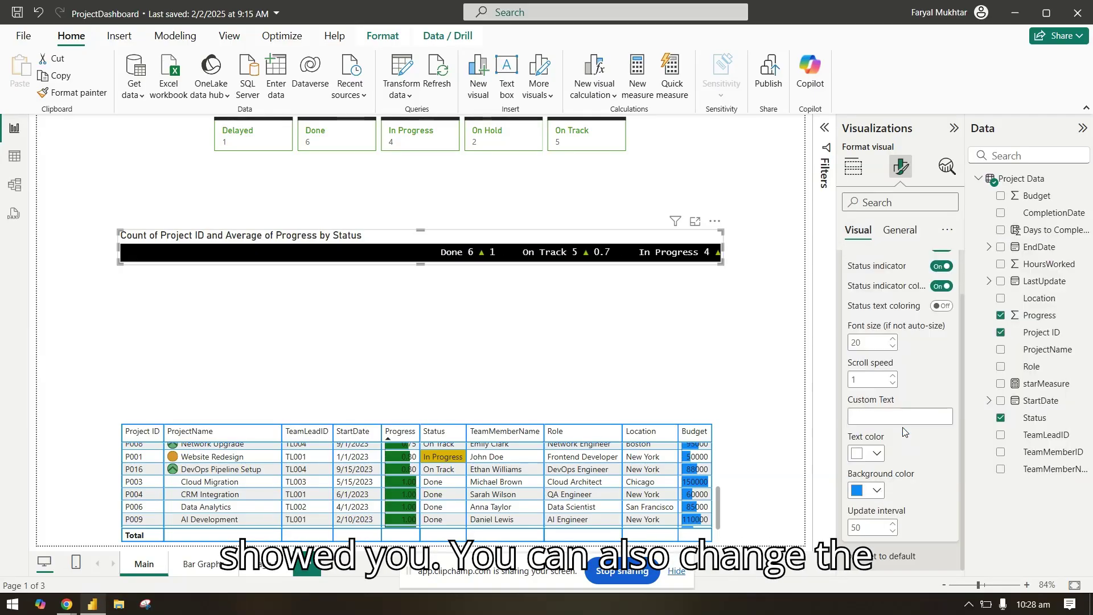
left_click(879, 495)
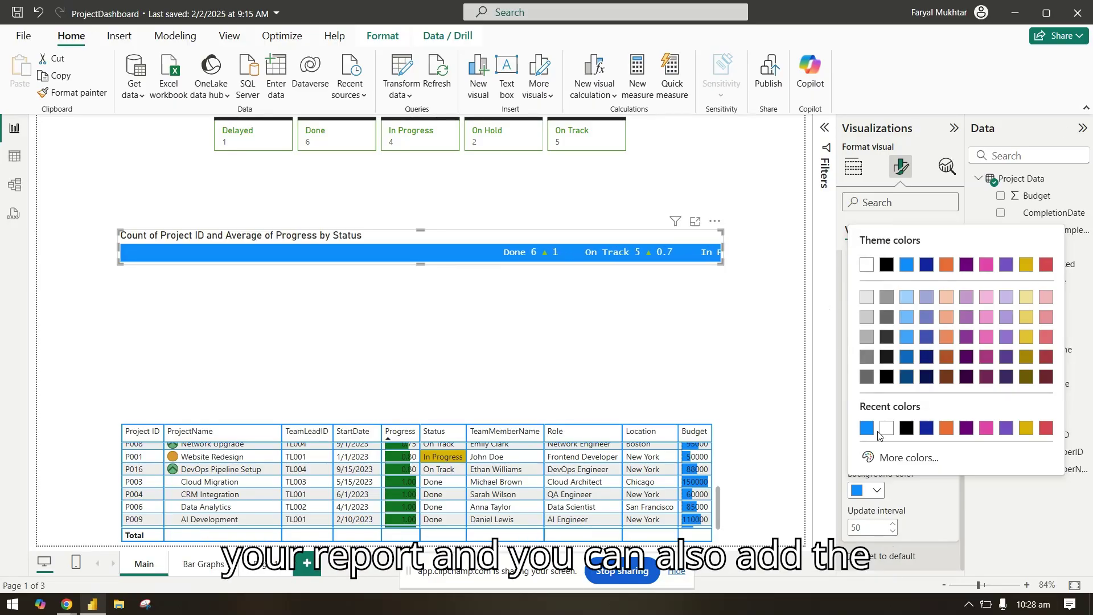
left_click(942, 528)
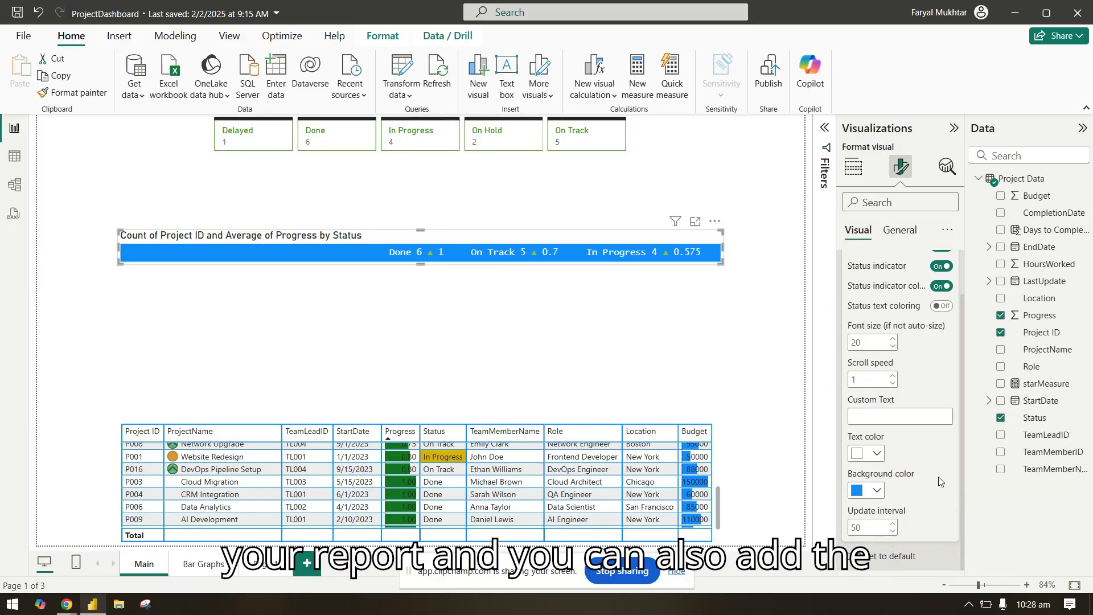
Step: Set the update interval to 10 and return the ticker background to black
left_click_drag(850, 527, 903, 536)
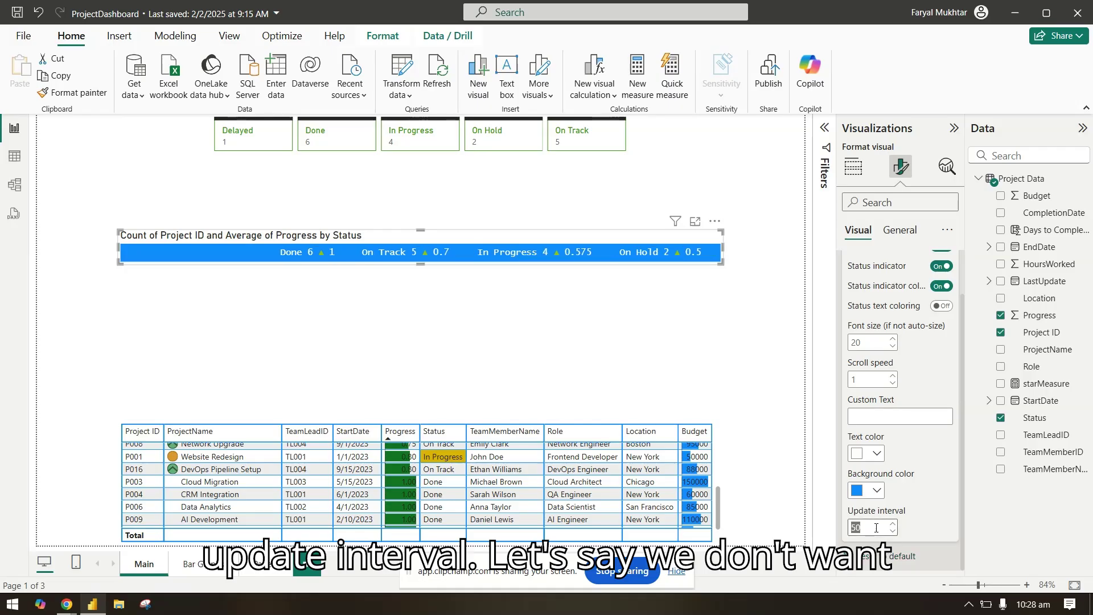
type("43")
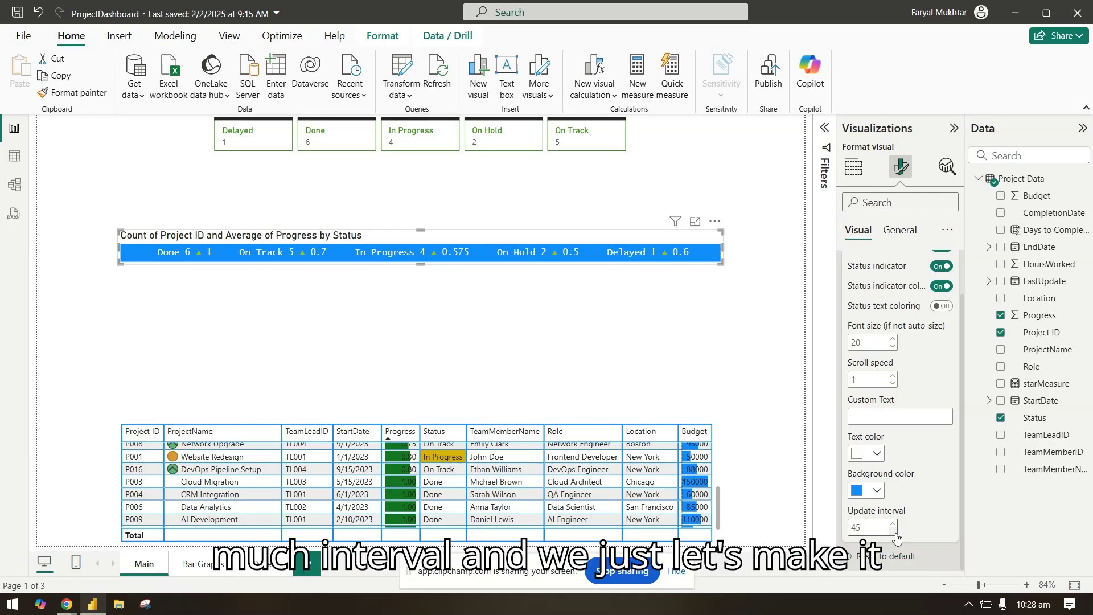
double_click(851, 529)
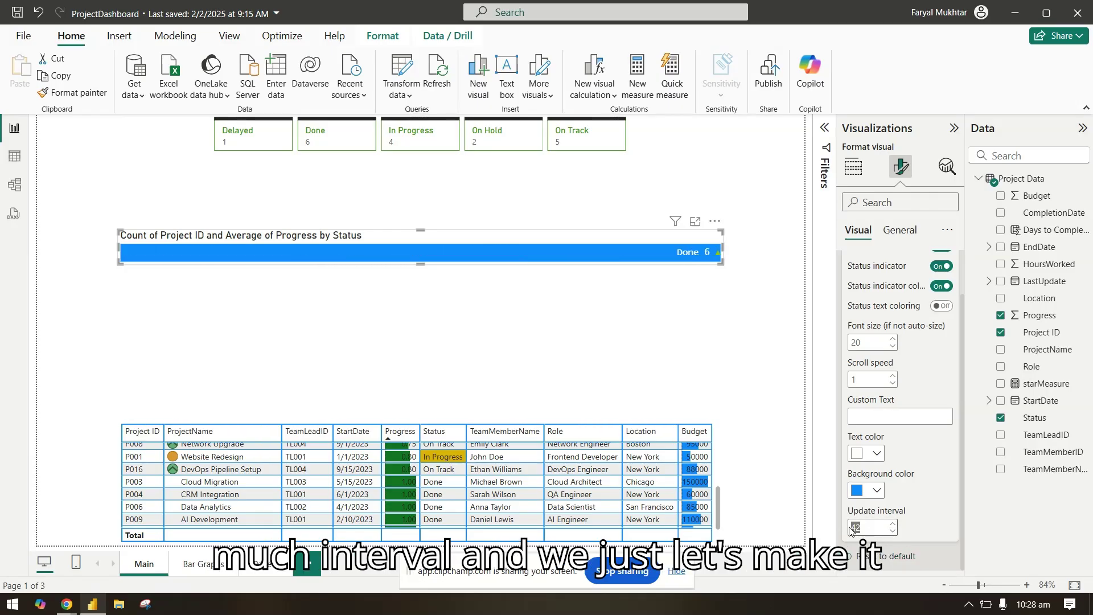
type("10")
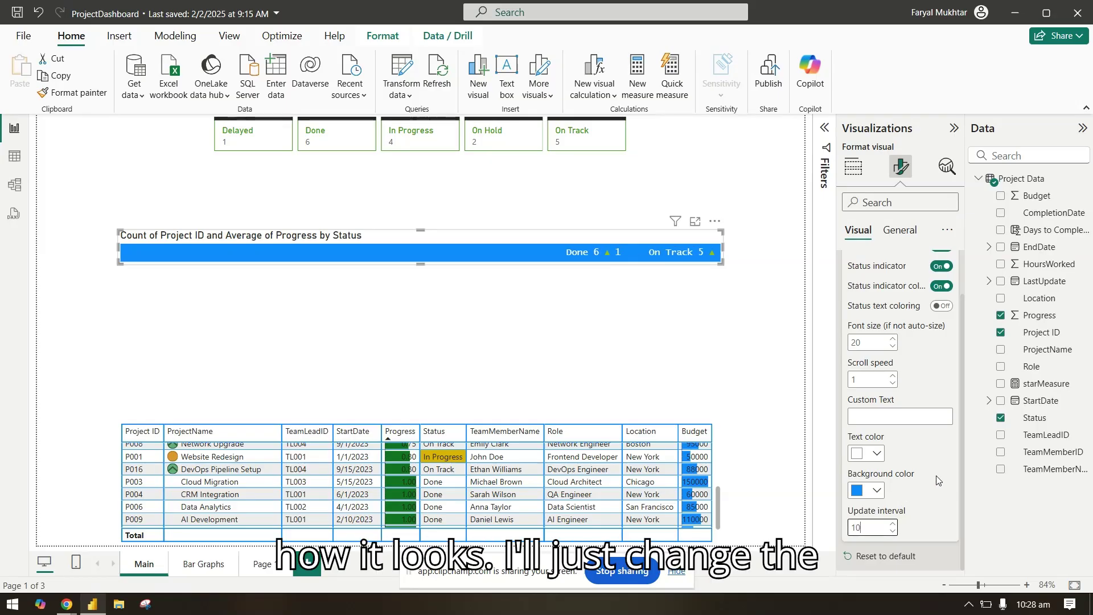
left_click(877, 491)
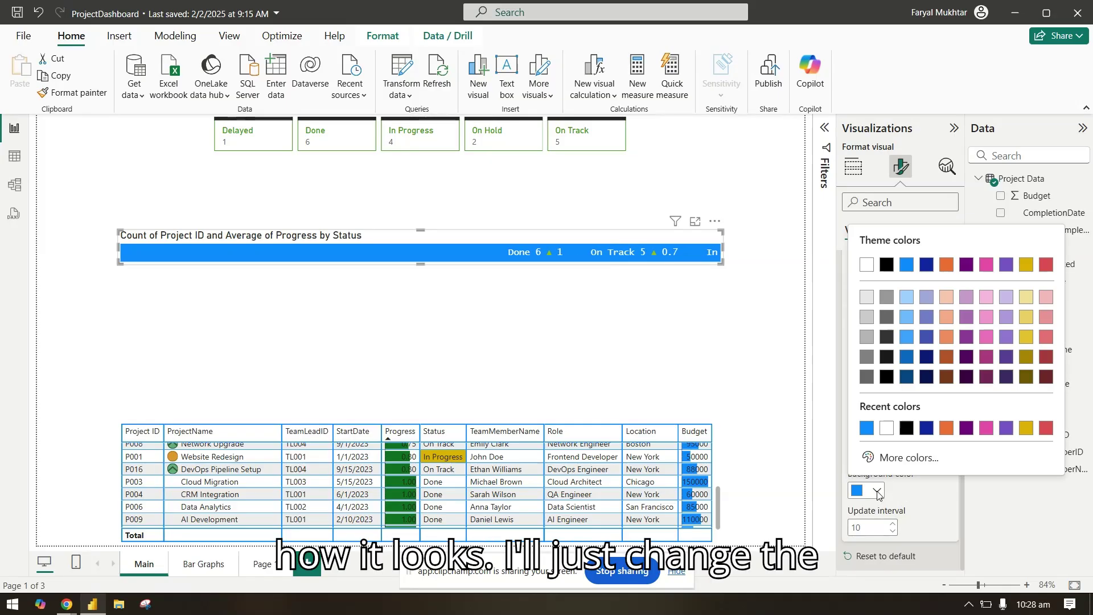
left_click(905, 430)
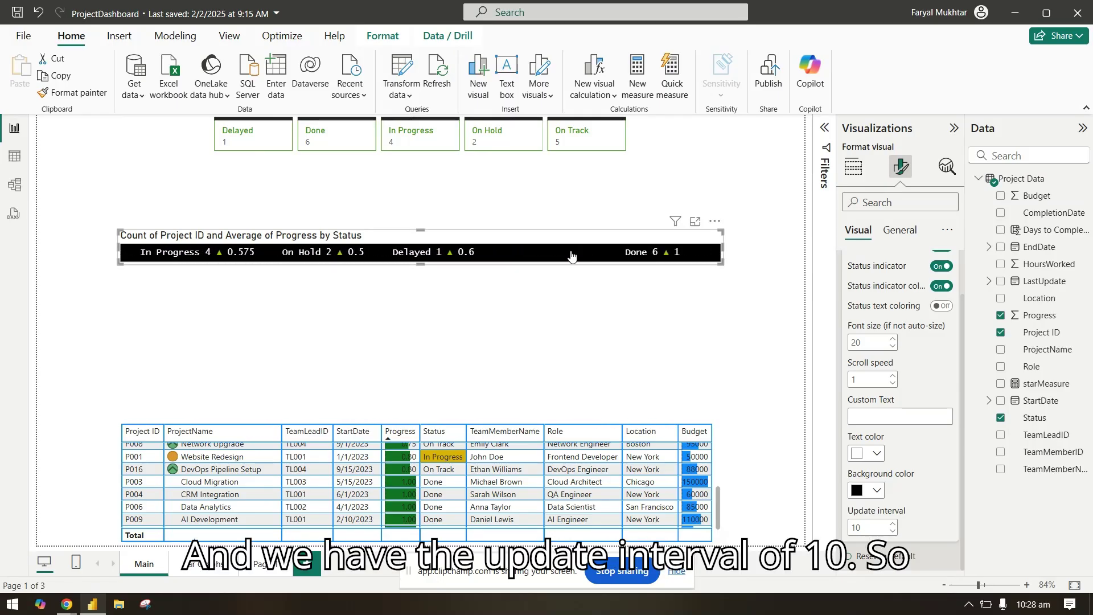
Step: Turn off the scroller's title and shrink it to a thin black ticker band
left_click(899, 231)
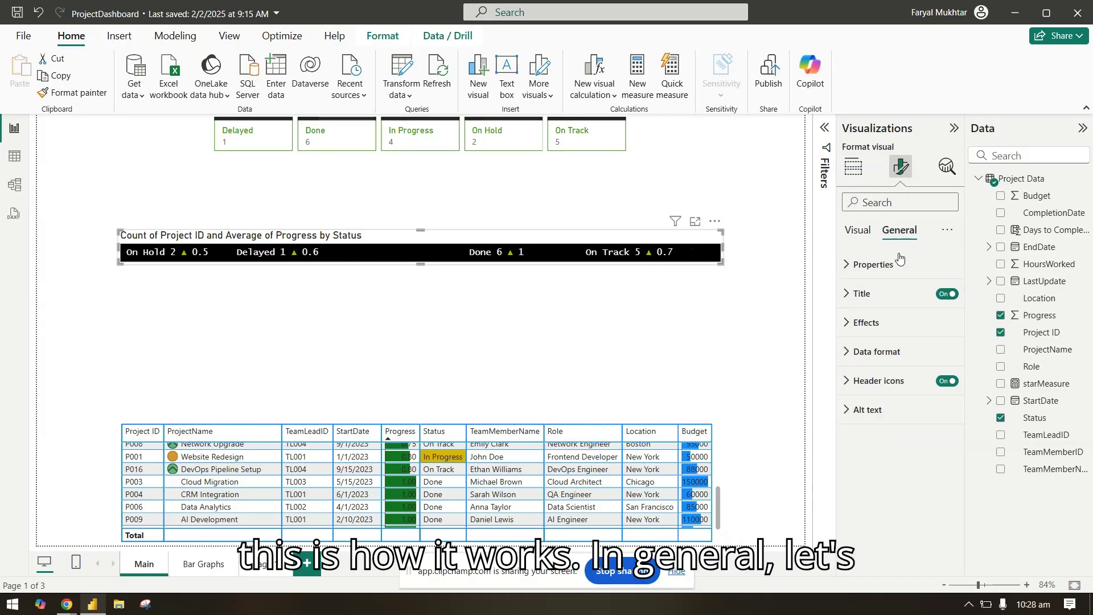
left_click(946, 294)
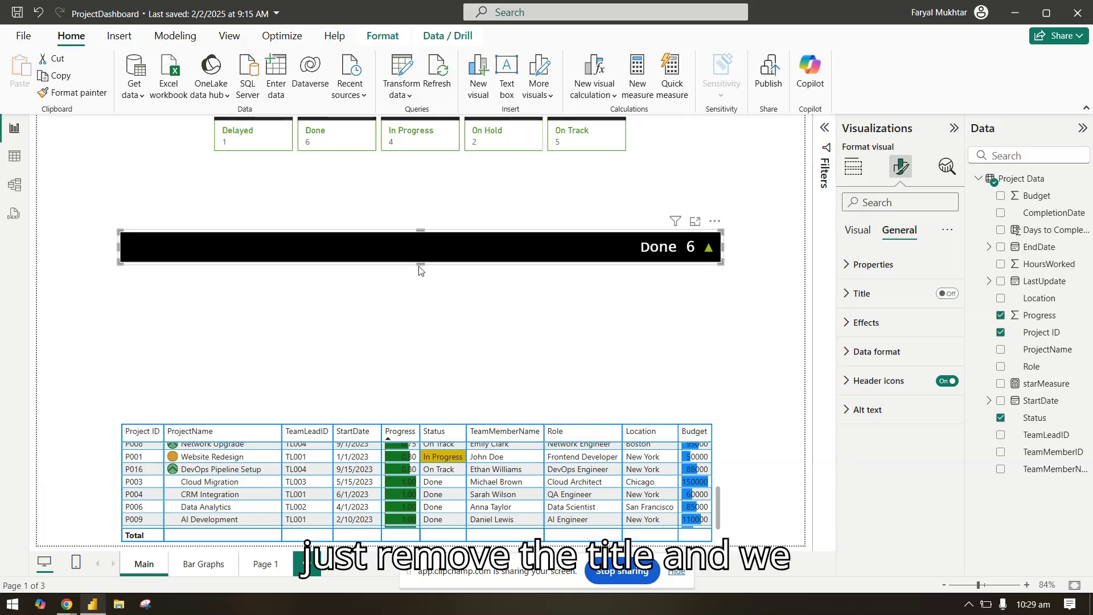
left_click_drag(420, 263, 422, 248)
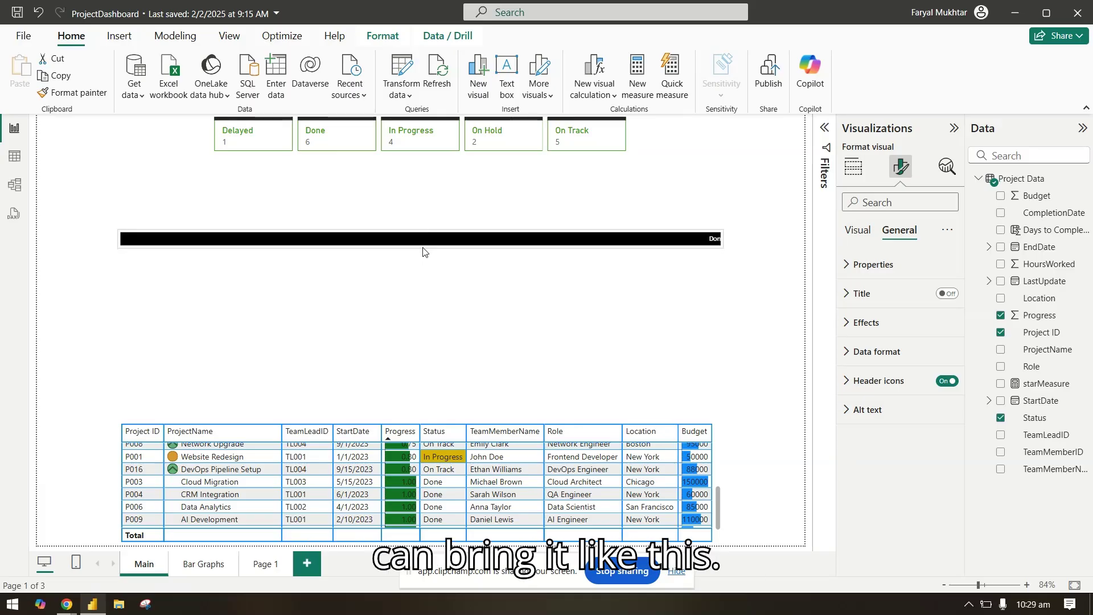
left_click(529, 344)
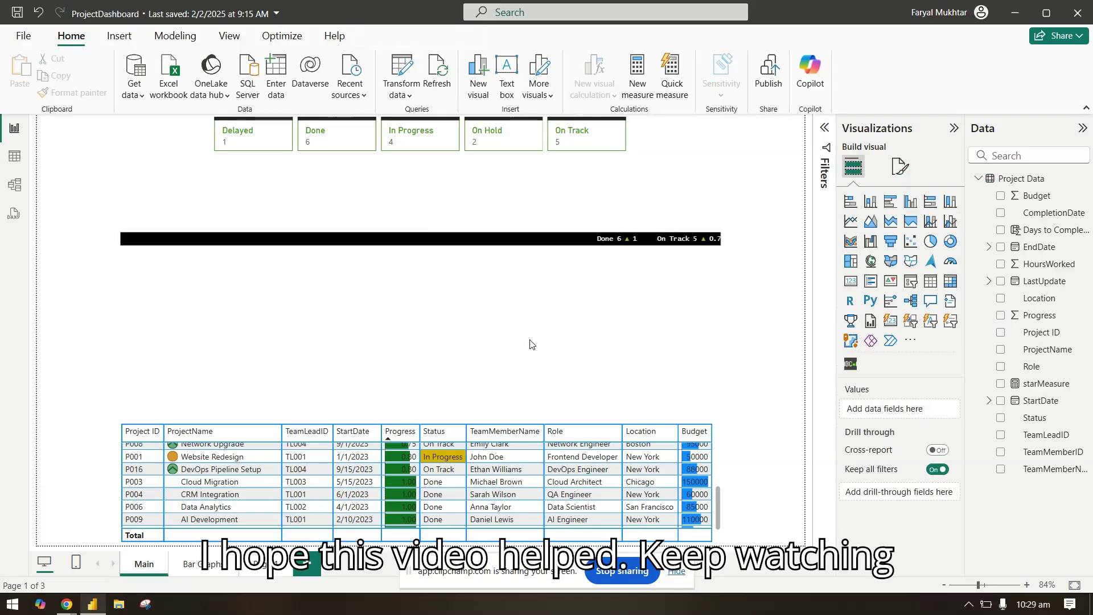